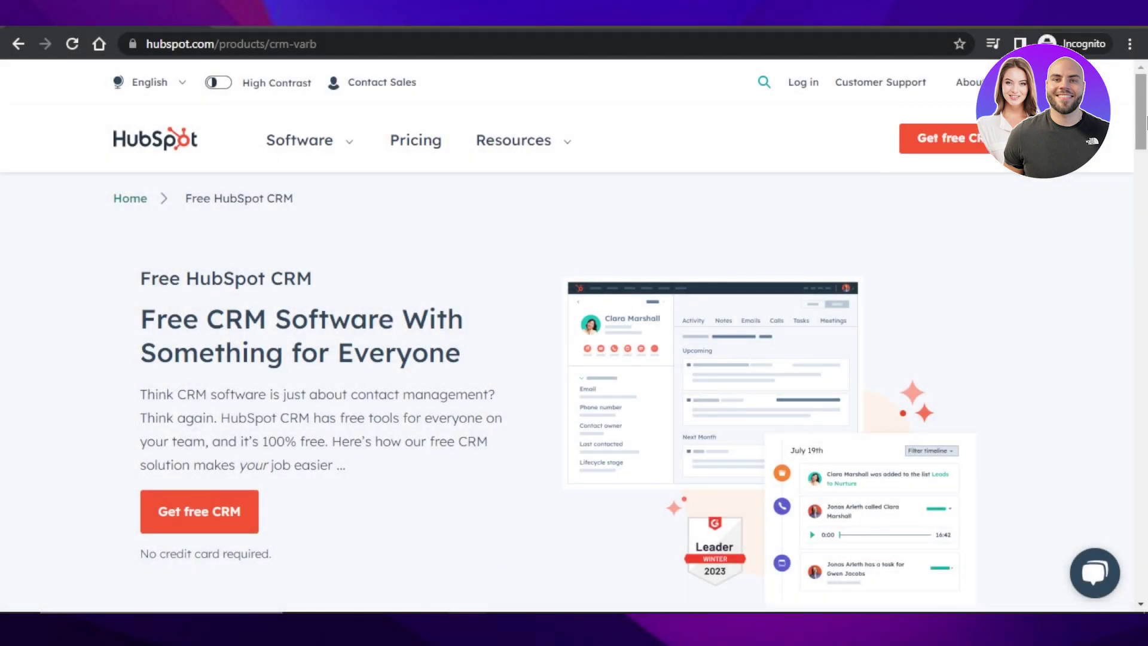
Look through the Free HubSpot CRM product page, from its feature overview down to the frequently asked questions
{"action": "mouse_move", "coordinate": [1145, 97]}
{"action": "left_mouse_down"}
{"action": "mouse_move", "coordinate": [1145, 234]}
{"action": "mouse_move", "coordinate": [1145, 99]}
{"action": "left_mouse_up"}
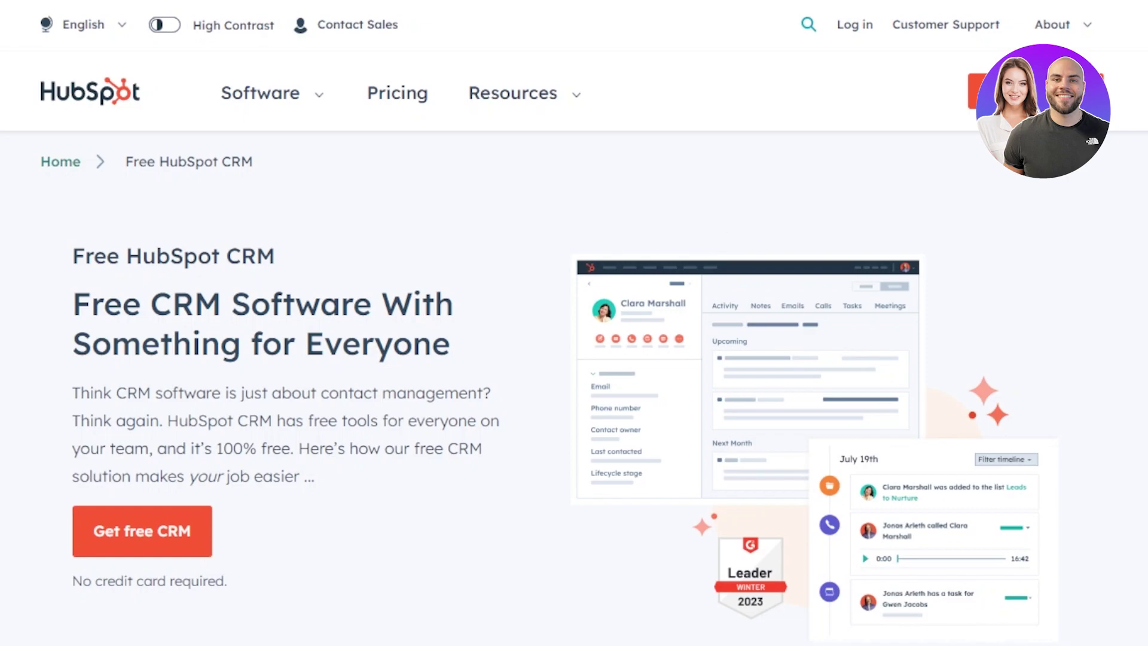
{"action": "scroll", "coordinate": [573, 359], "scroll_direction": "down", "scroll_amount": 10}
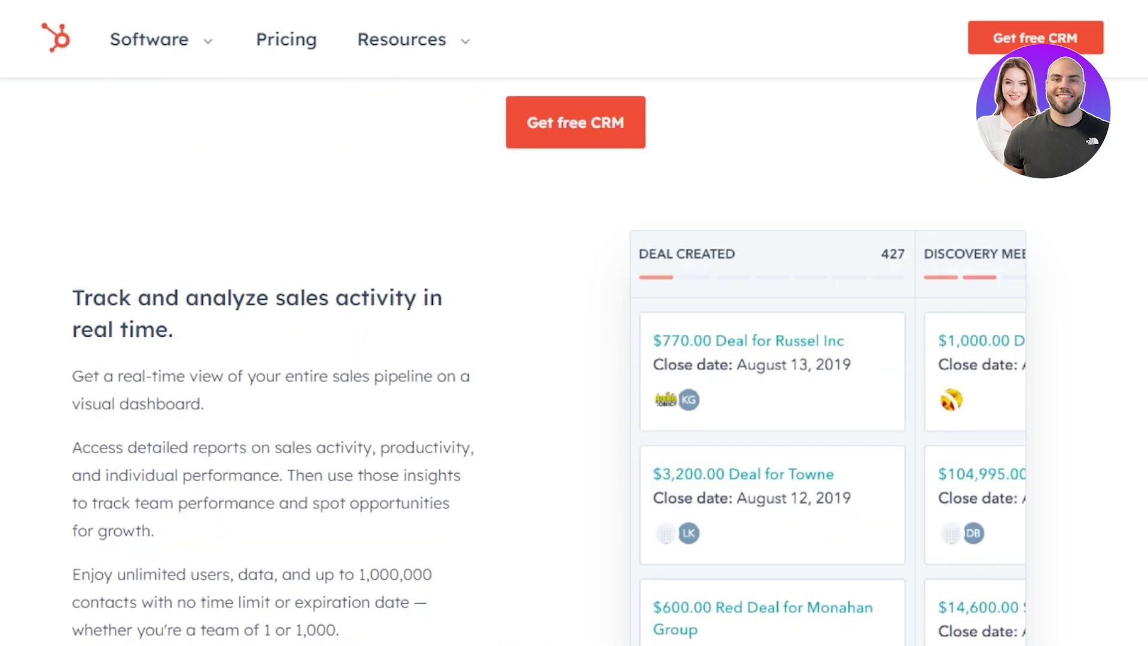
{"action": "scroll", "coordinate": [574, 359], "scroll_direction": "down", "scroll_amount": 15}
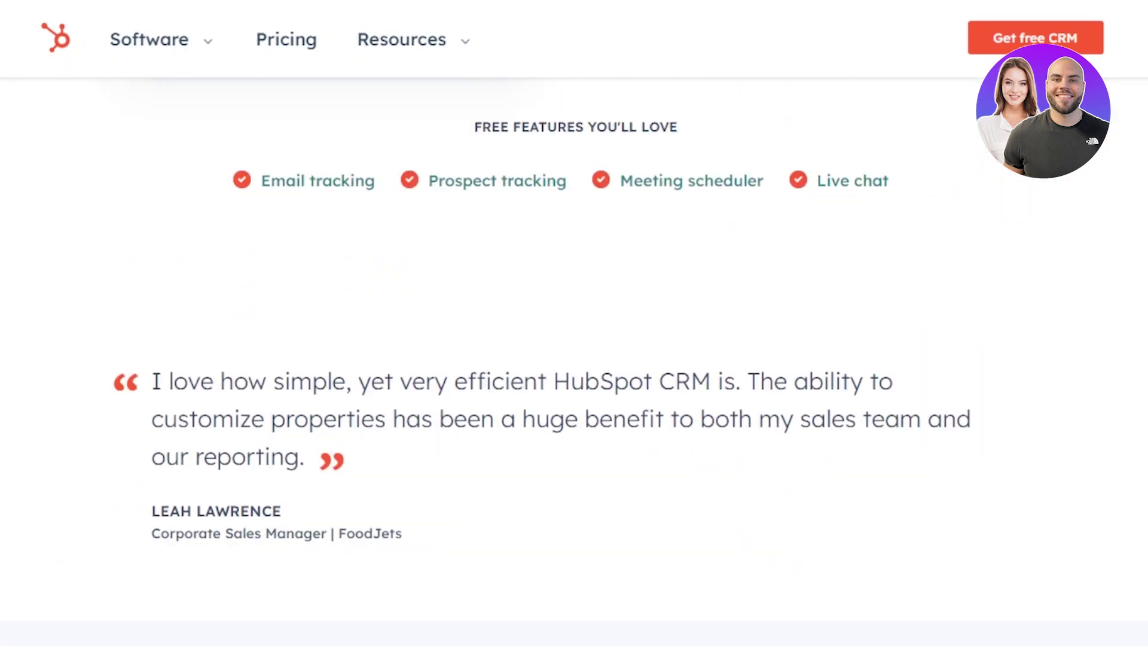
{"action": "scroll", "coordinate": [574, 358], "scroll_direction": "down", "scroll_amount": 15}
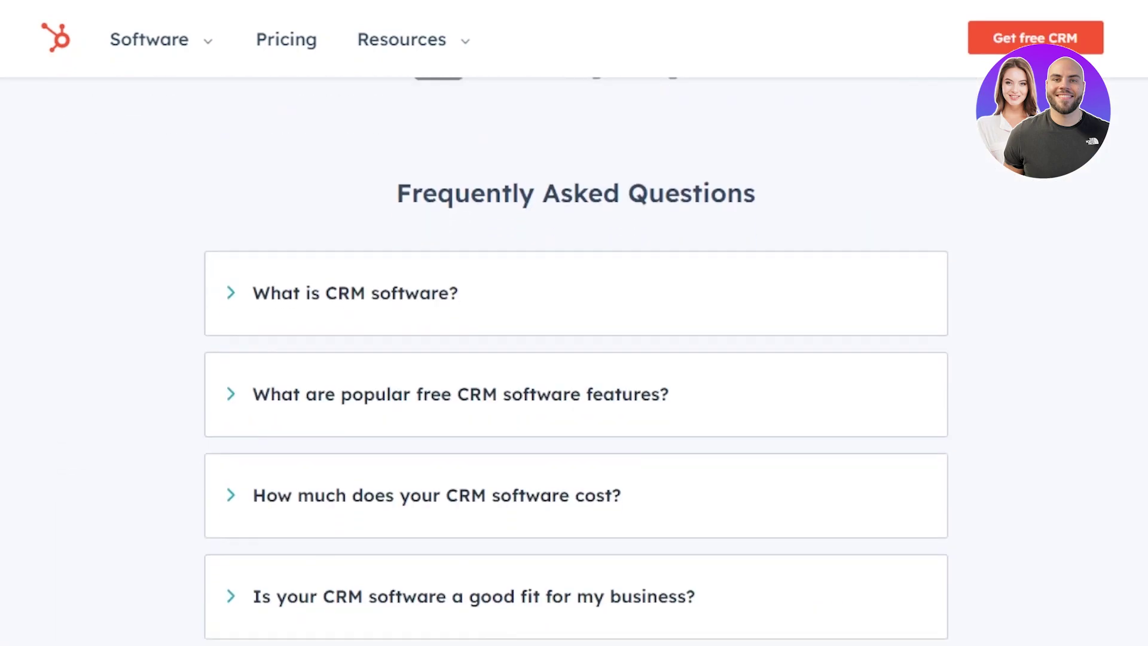
{"action": "scroll", "coordinate": [573, 359], "scroll_direction": "up", "scroll_amount": 20}
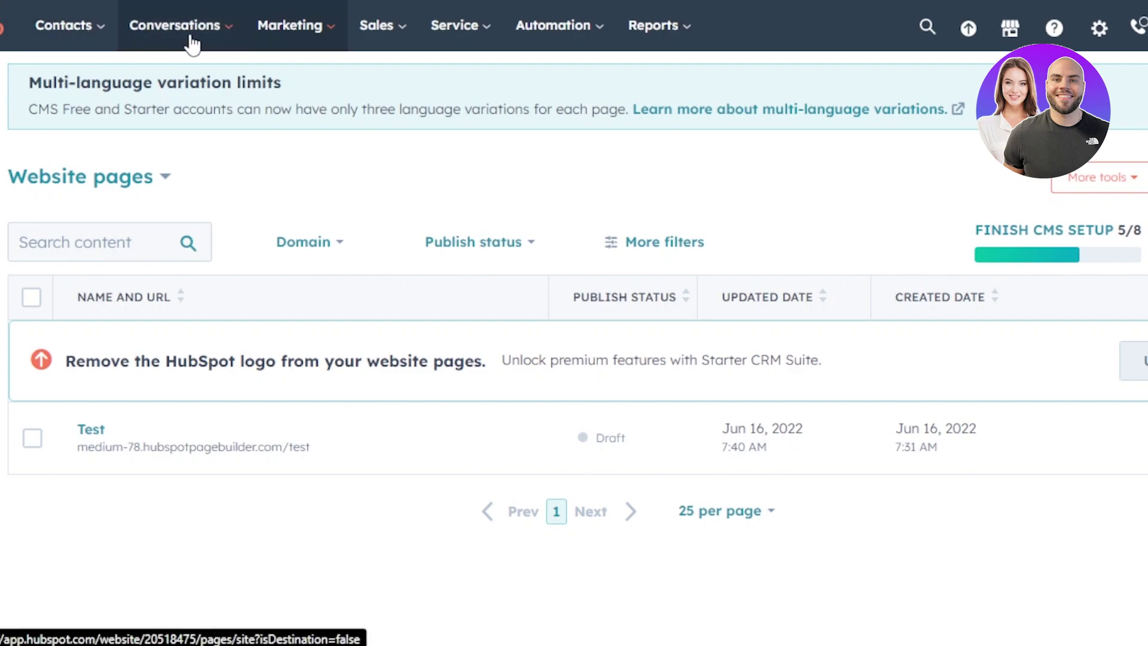
Open the list of website pages from the marketing tools
{"action": "left_click", "coordinate": [331, 41]}
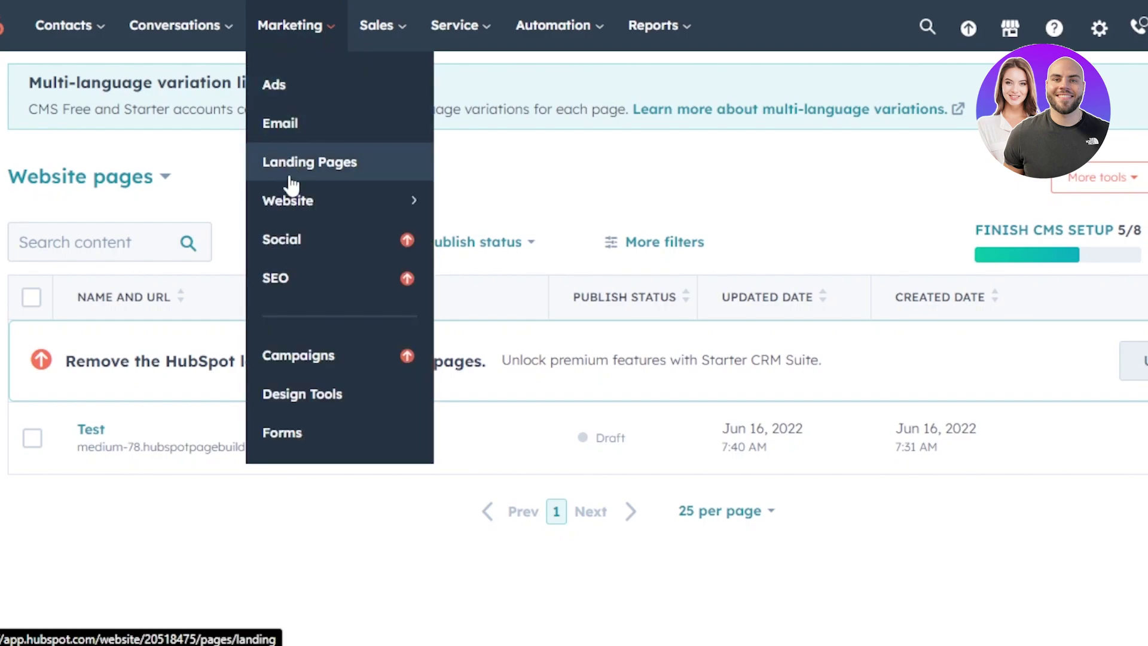
{"action": "mouse_move", "coordinate": [299, 199]}
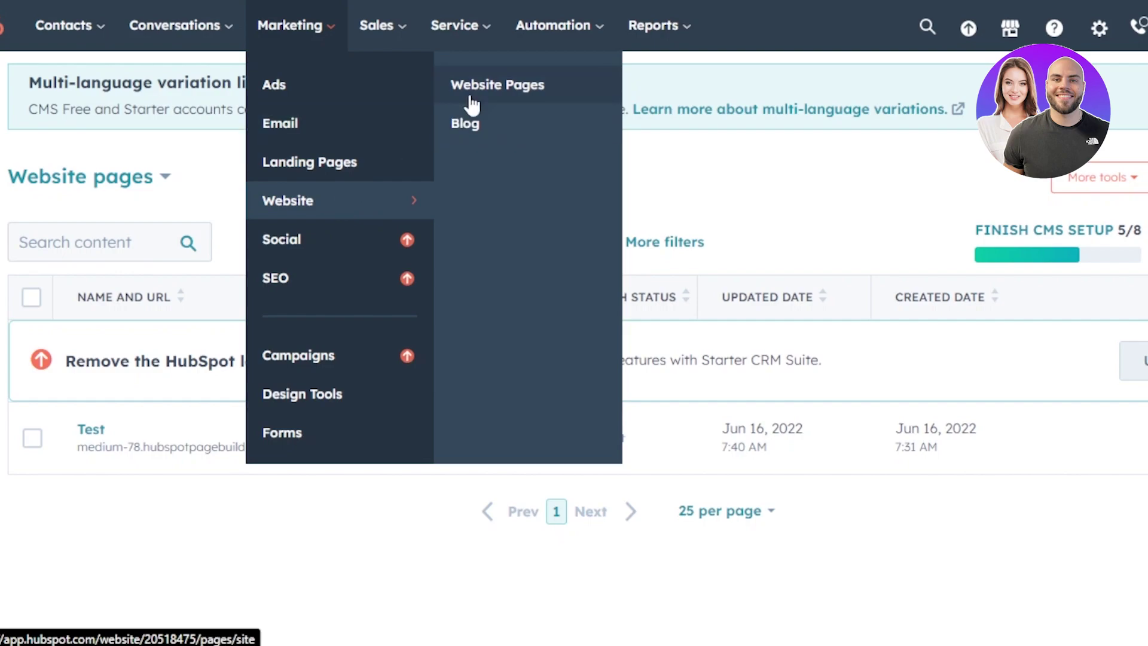
{"action": "left_click", "coordinate": [554, 88]}
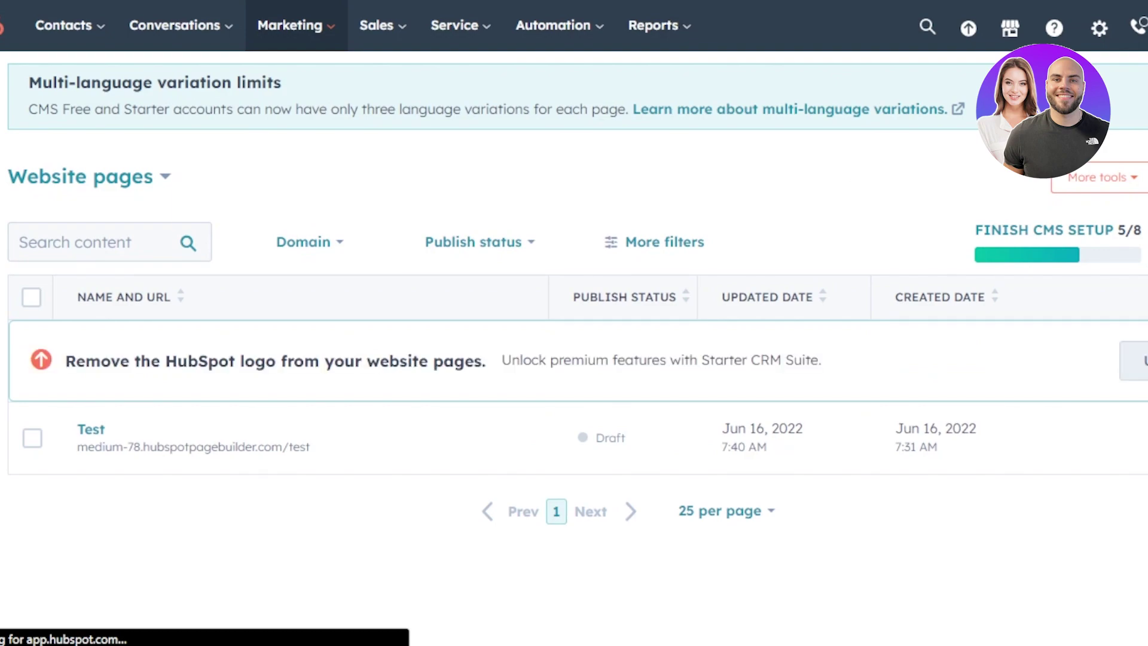
{"action": "scroll", "coordinate": [783, 171], "scroll_direction": "down", "scroll_amount": 2}
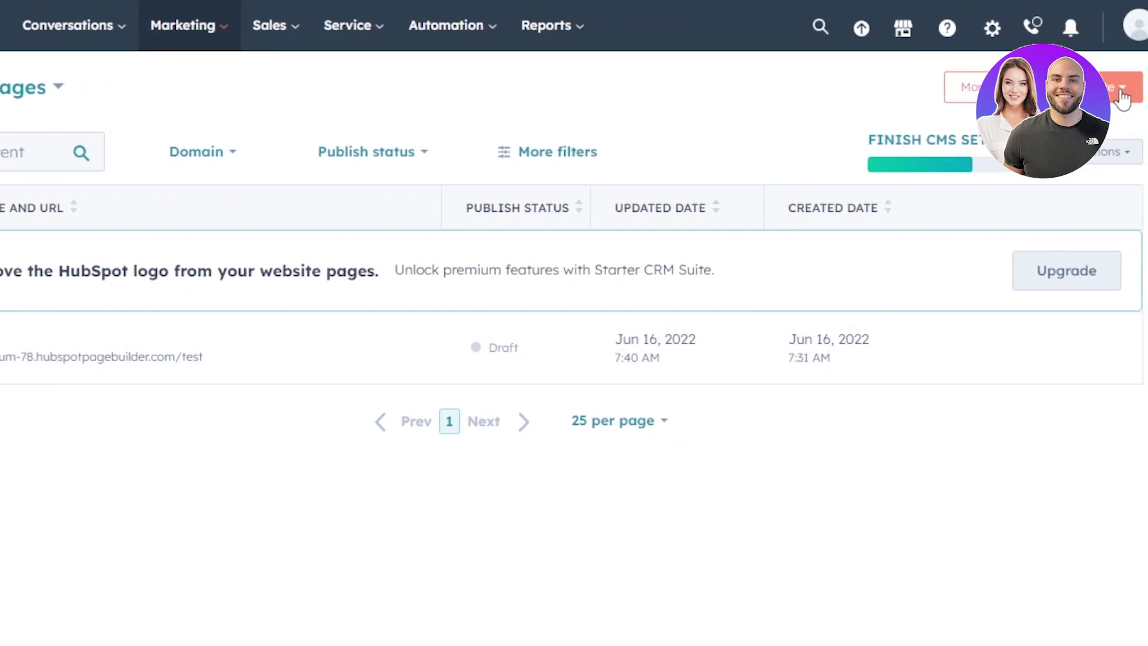
Create a new website page named "Marketing test" on the medium-78.hubspotpagebuilder.com site
{"action": "left_click", "coordinate": [1121, 86]}
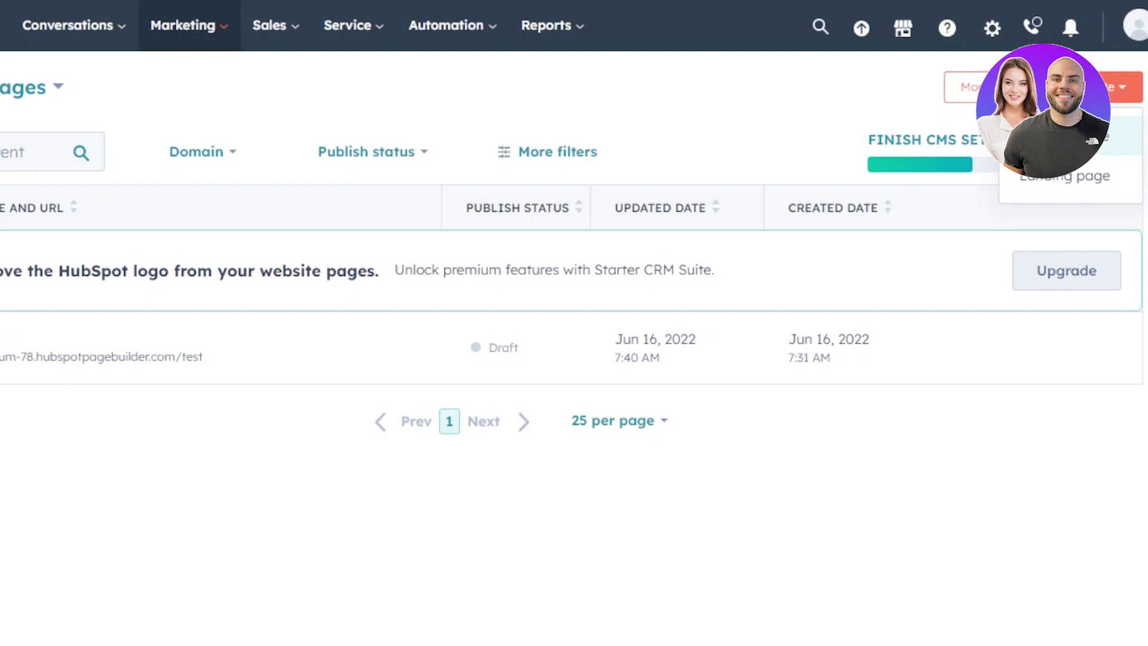
{"action": "left_click", "coordinate": [1064, 176]}
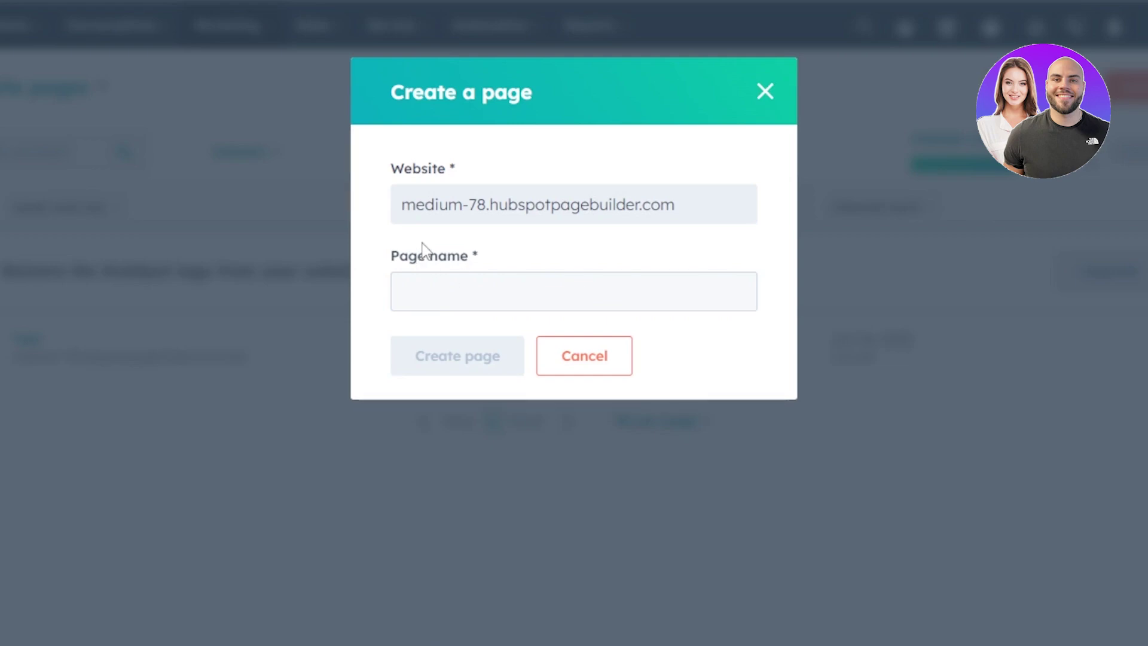
{"action": "left_click_drag", "start_coordinate": [407, 208], "coordinate": [735, 195]}
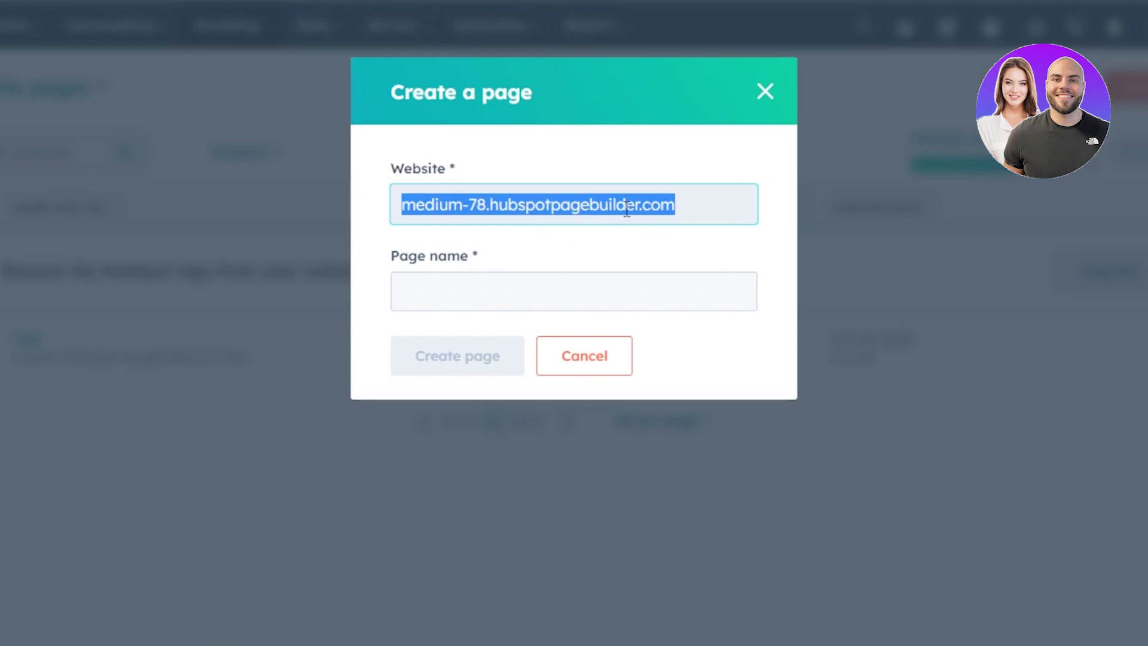
{"action": "left_click", "coordinate": [438, 302]}
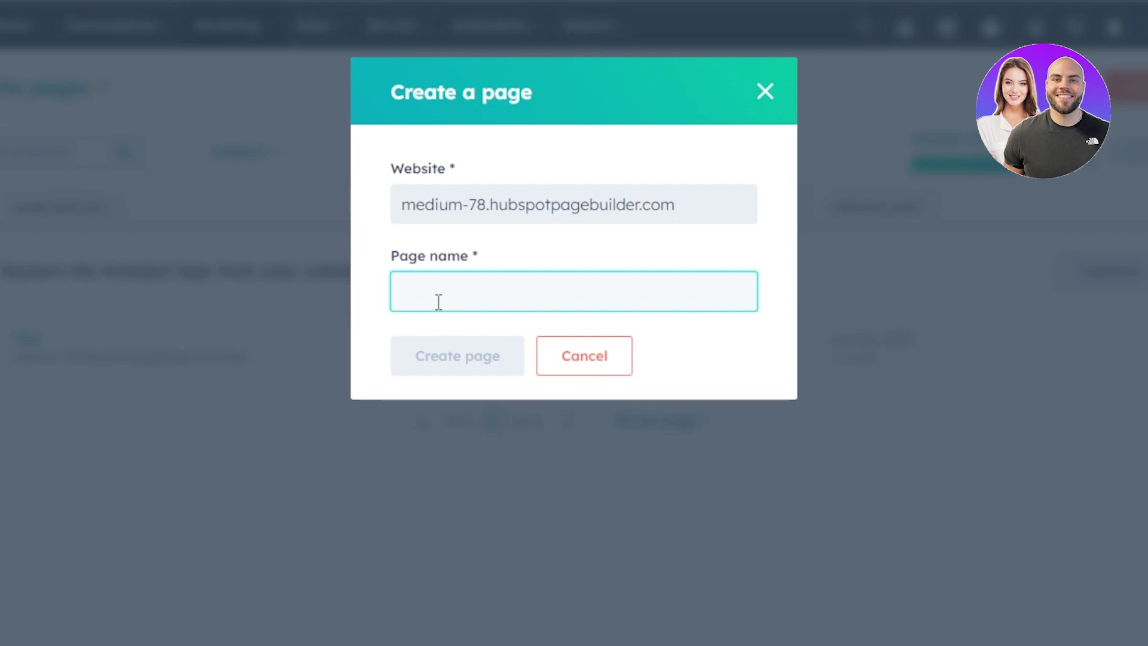
{"action": "type", "text": "Marketing test"}
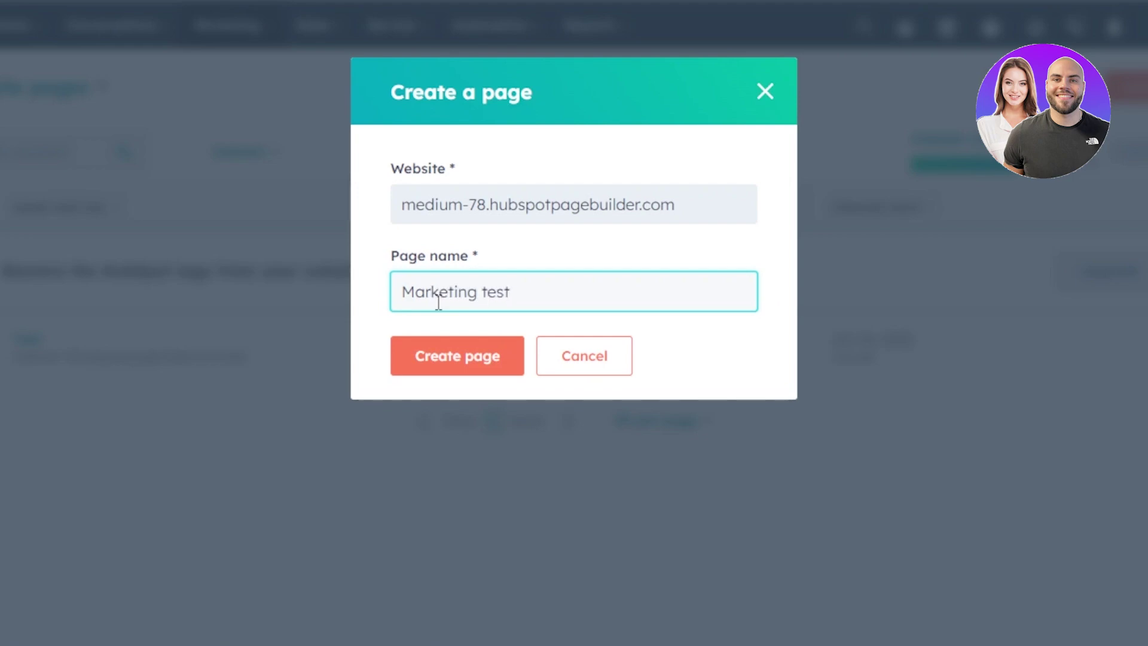
{"action": "left_click", "coordinate": [451, 367]}
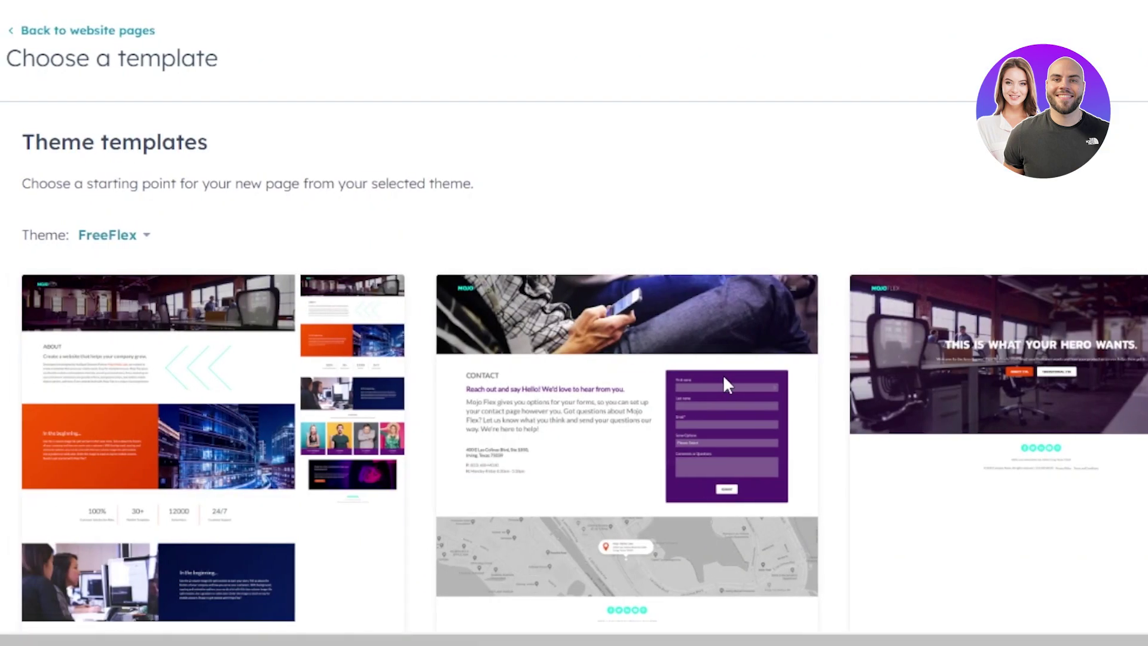
Browse the FreeFlex theme templates and check the options for changing or editing the theme
{"action": "scroll", "coordinate": [574, 359], "scroll_direction": "down", "scroll_amount": 15}
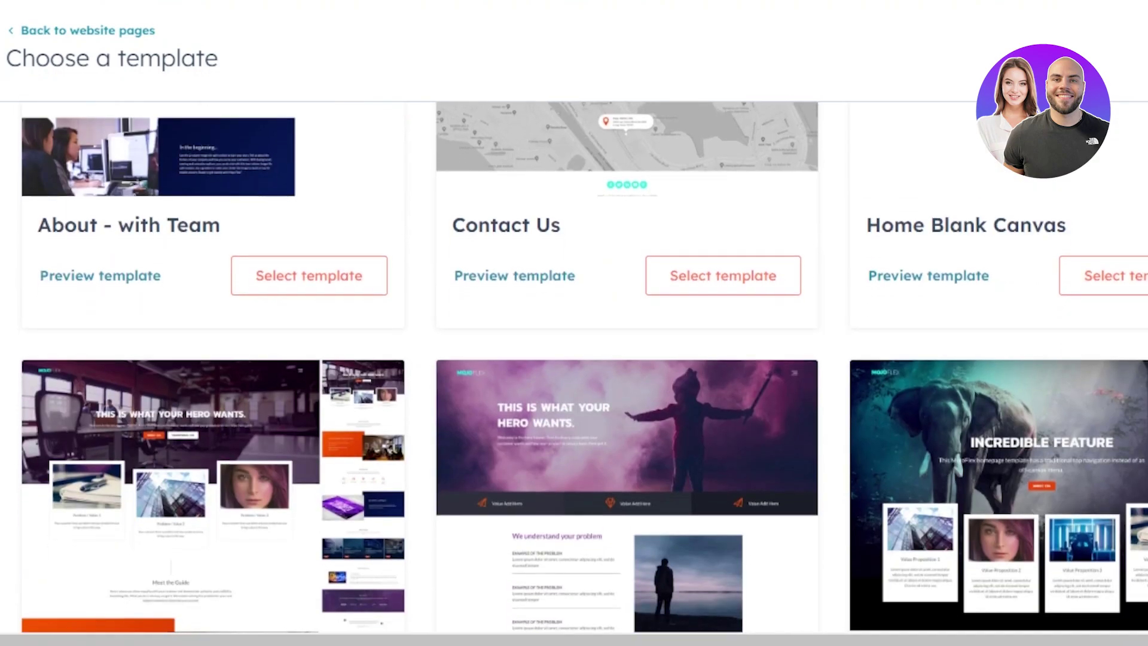
{"action": "scroll", "coordinate": [574, 359], "scroll_direction": "down", "scroll_amount": 7}
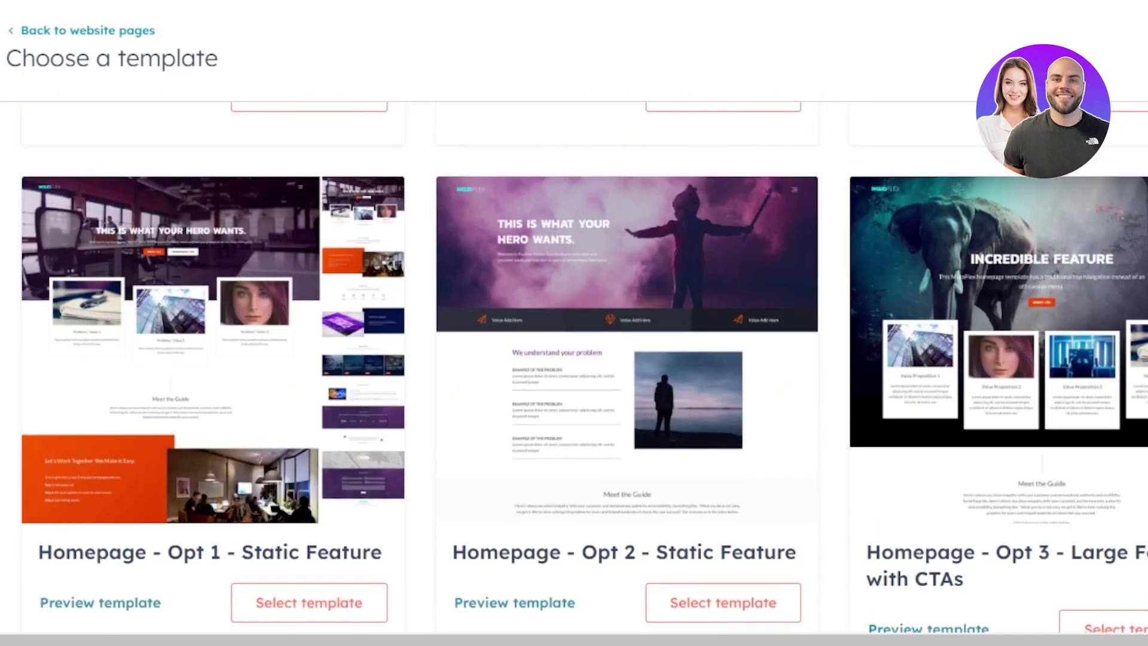
{"action": "scroll", "coordinate": [573, 359], "scroll_direction": "up", "scroll_amount": 8}
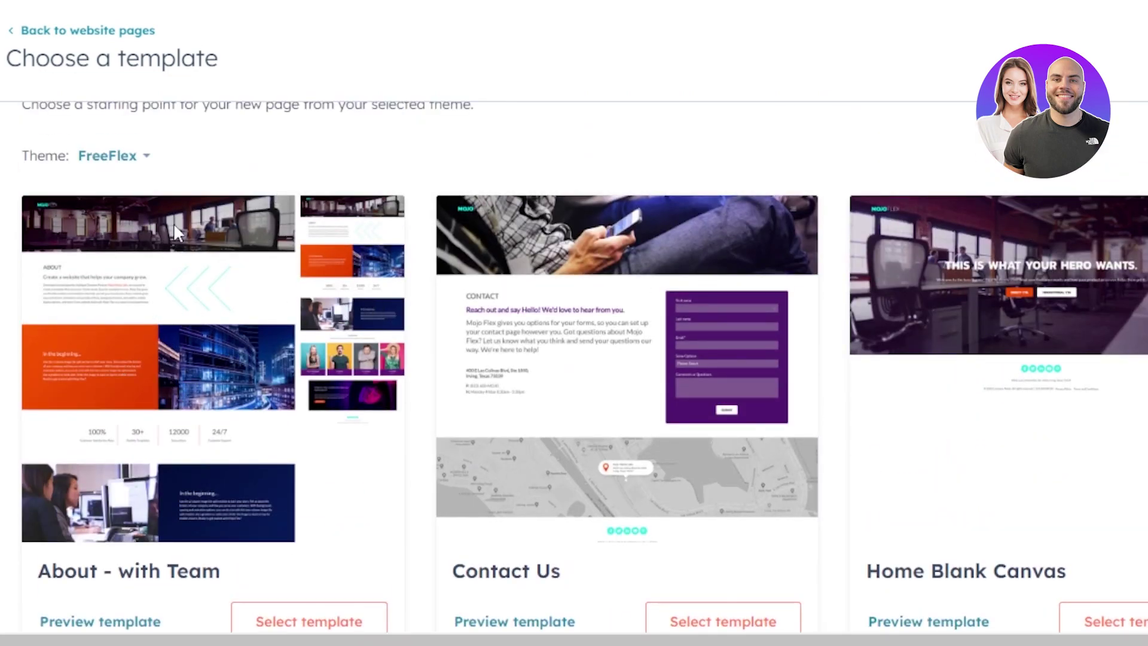
{"action": "left_click", "coordinate": [147, 161]}
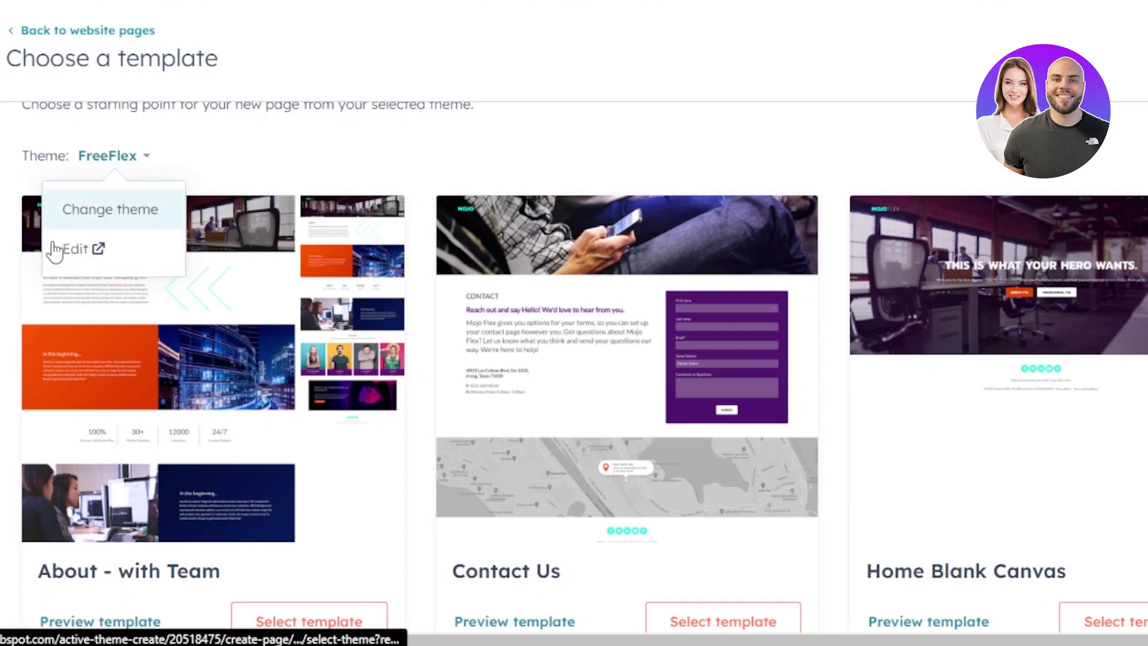
{"action": "left_click", "coordinate": [1139, 129]}
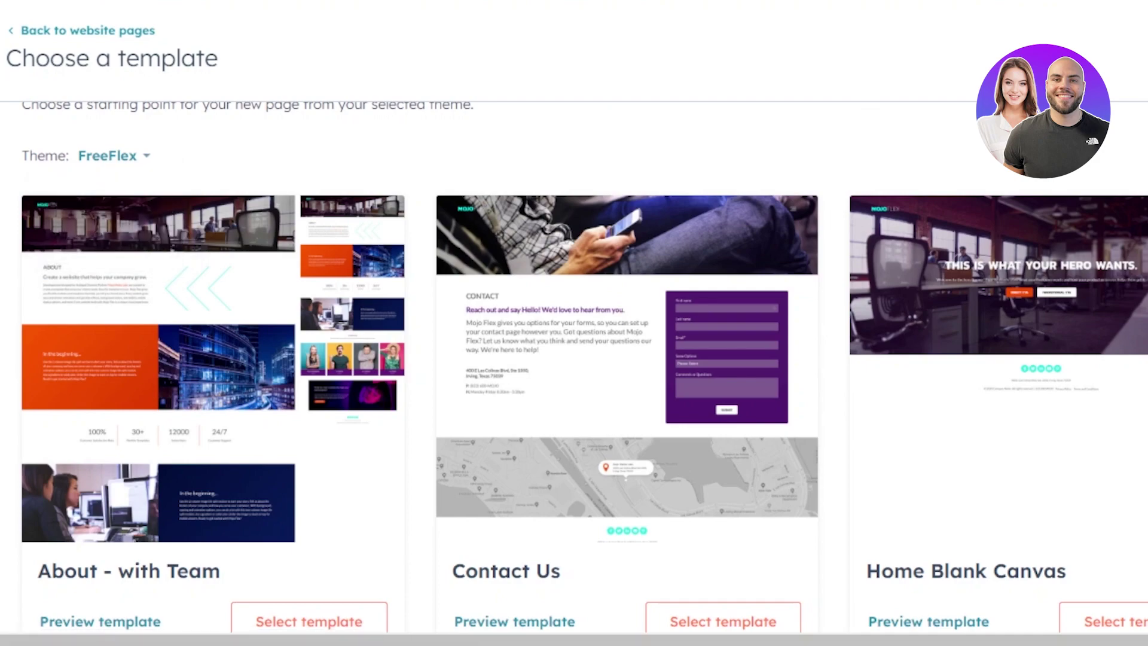
{"action": "scroll", "coordinate": [573, 358], "scroll_direction": "down", "scroll_amount": 3}
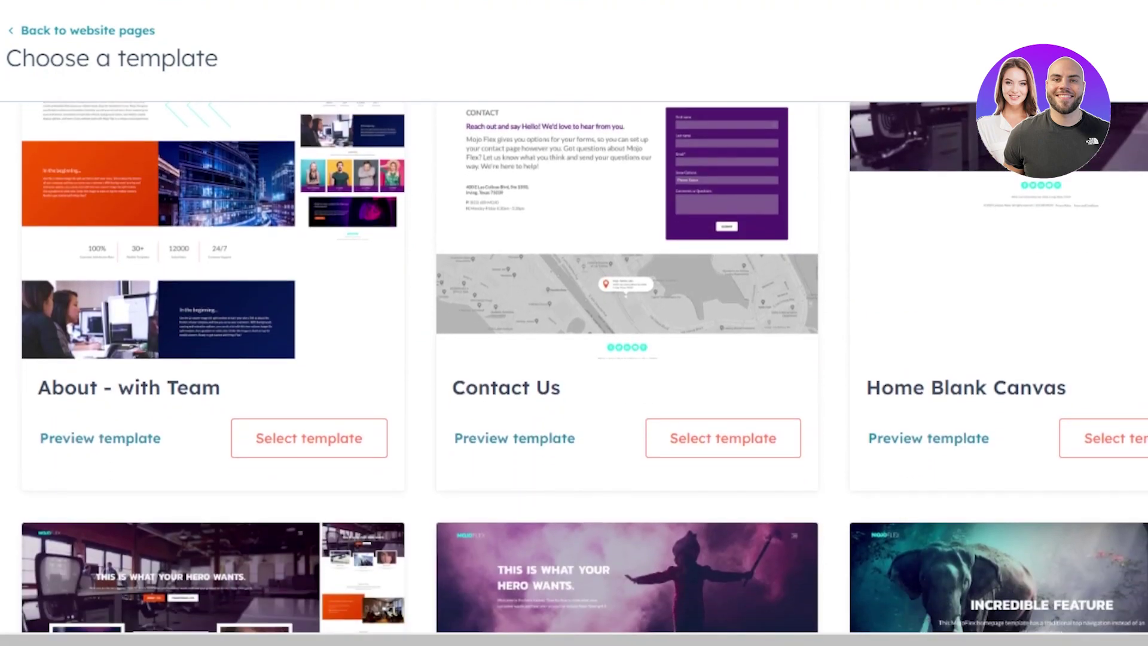
{"action": "scroll", "coordinate": [574, 358], "scroll_direction": "up", "scroll_amount": 2}
{"action": "scroll", "coordinate": [313, 392], "scroll_direction": "down", "scroll_amount": 5}
{"action": "scroll", "coordinate": [313, 392], "scroll_direction": "up", "scroll_amount": 4}
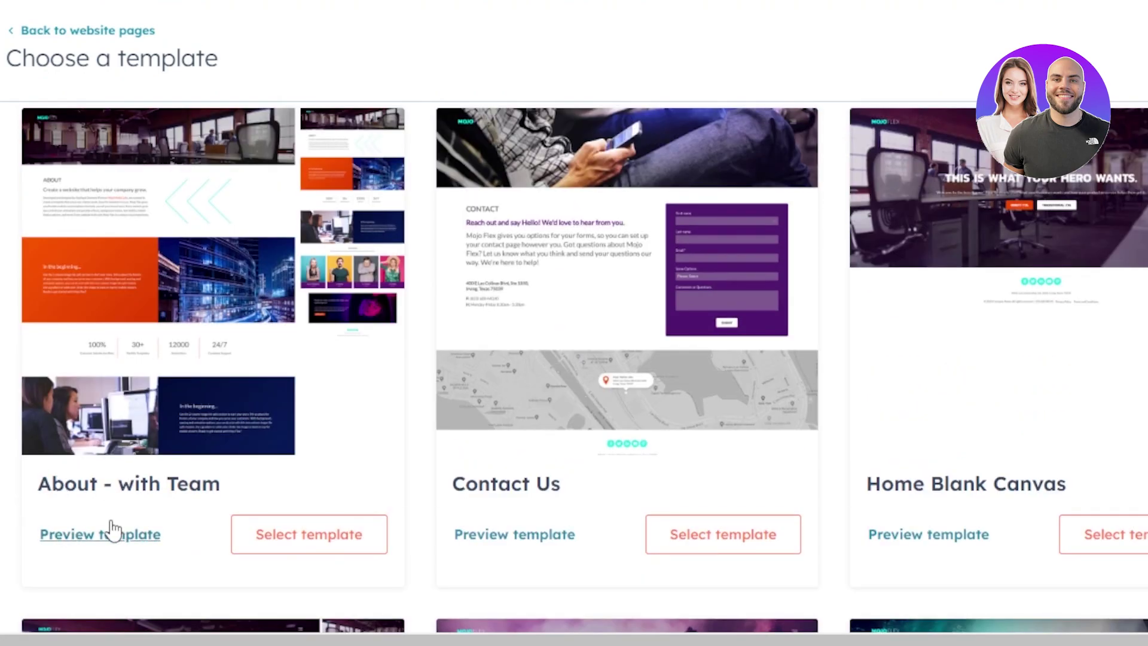
Preview the "About - with Team" template and look through its page sections
{"action": "left_click", "coordinate": [107, 534]}
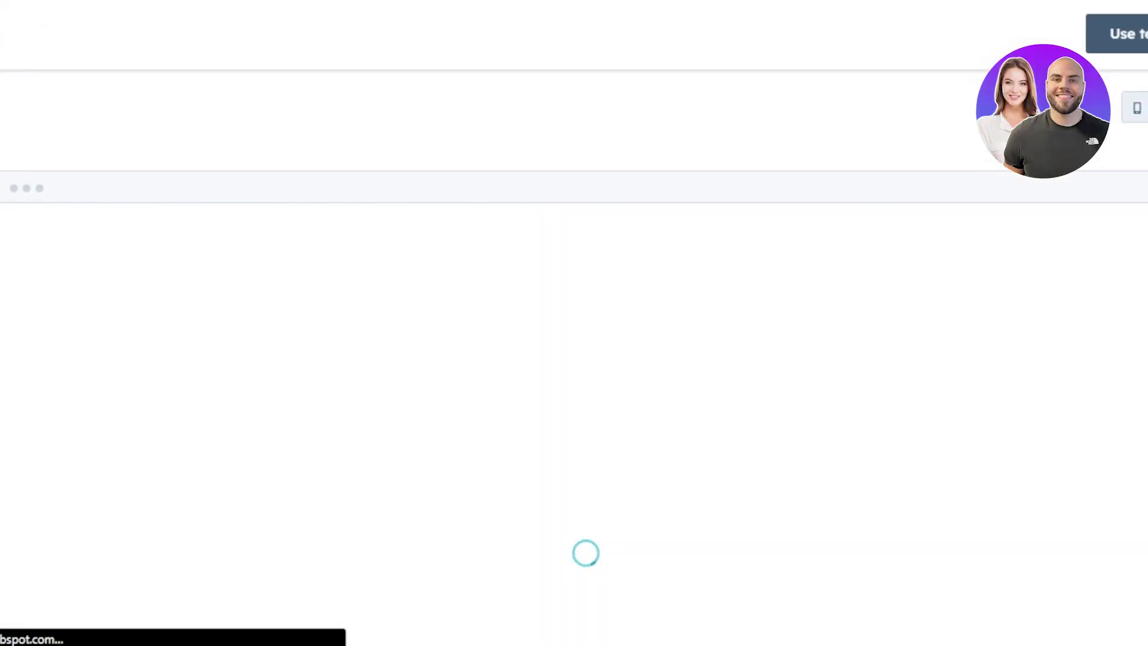
{"action": "scroll", "coordinate": [574, 418], "scroll_direction": "down", "scroll_amount": 10}
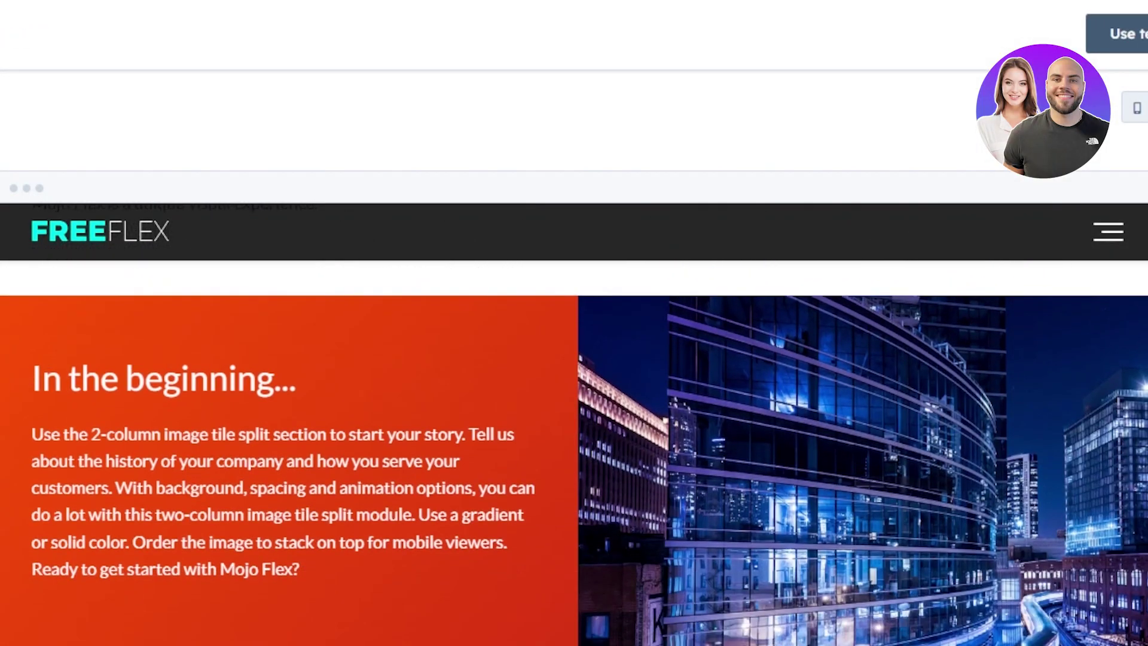
{"action": "scroll", "coordinate": [574, 419], "scroll_direction": "down", "scroll_amount": 2}
{"action": "scroll", "coordinate": [574, 418], "scroll_direction": "down", "scroll_amount": 8}
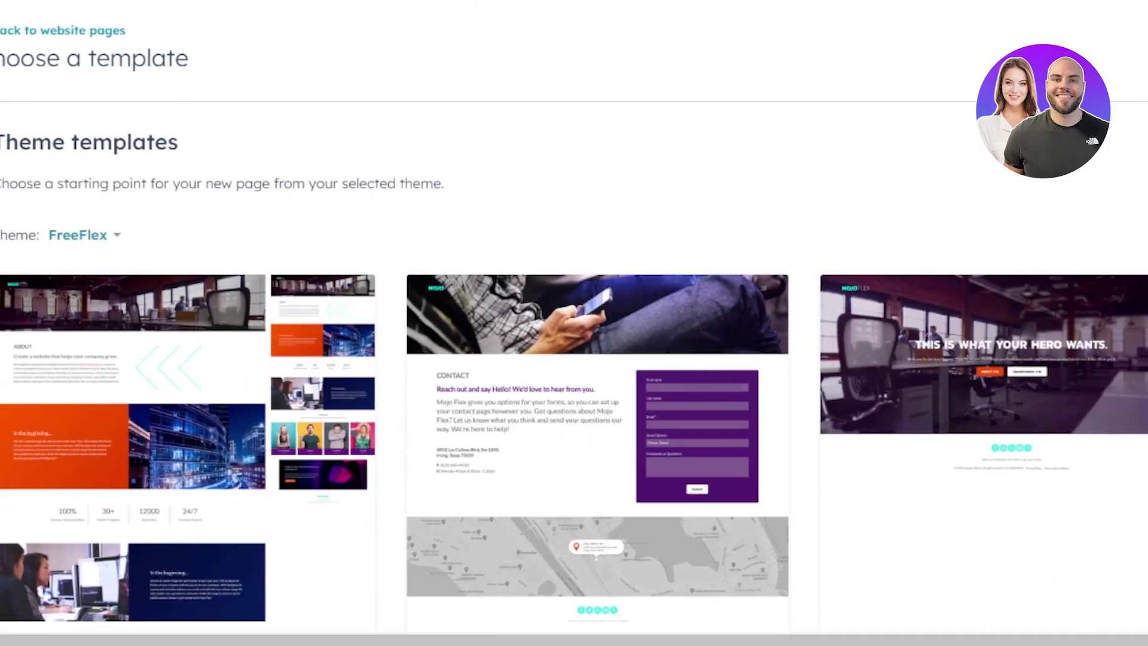
Choose the "Homepage - Opt 1 - Static Feature" template for the new page
{"action": "scroll", "coordinate": [574, 359], "scroll_direction": "down", "scroll_amount": 5}
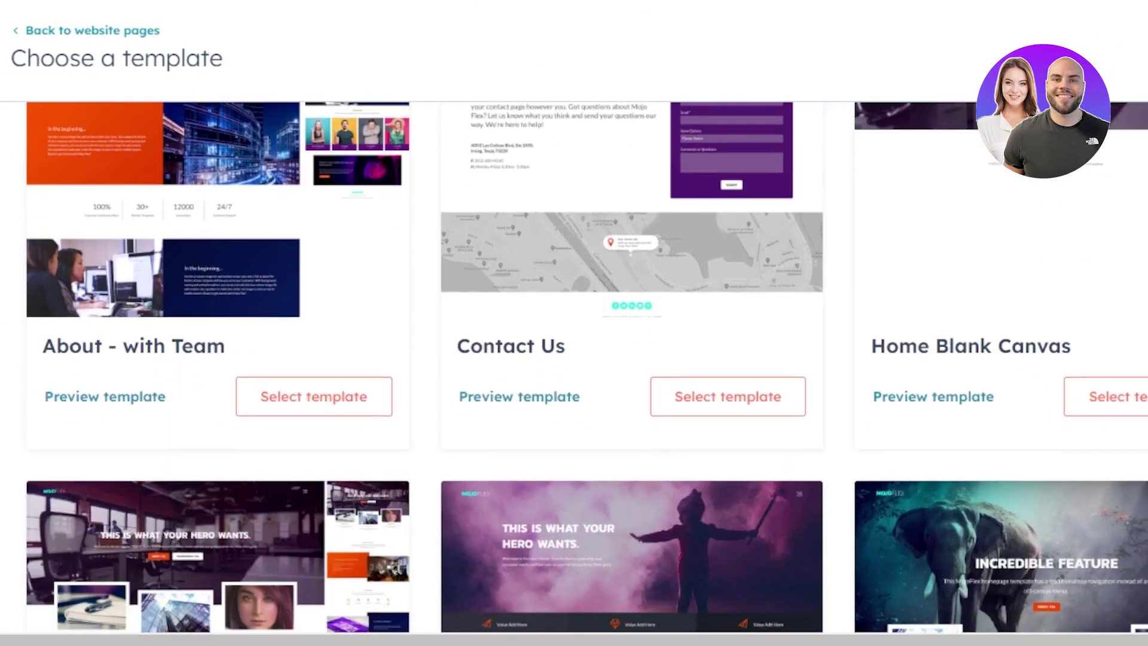
{"action": "scroll", "coordinate": [1060, 230], "scroll_direction": "down", "scroll_amount": 6}
{"action": "scroll", "coordinate": [1060, 231], "scroll_direction": "up", "scroll_amount": 3}
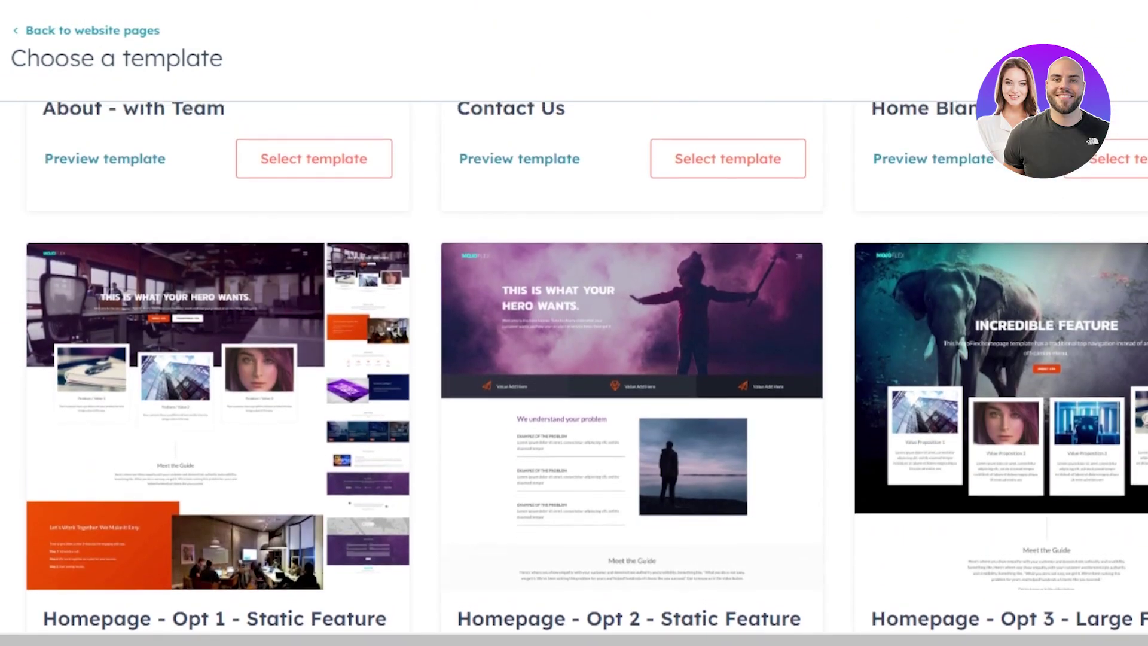
{"action": "scroll", "coordinate": [1060, 281], "scroll_direction": "down", "scroll_amount": 2}
{"action": "scroll", "coordinate": [1060, 281], "scroll_direction": "down", "scroll_amount": 1}
{"action": "scroll", "coordinate": [1060, 243], "scroll_direction": "up", "scroll_amount": 3}
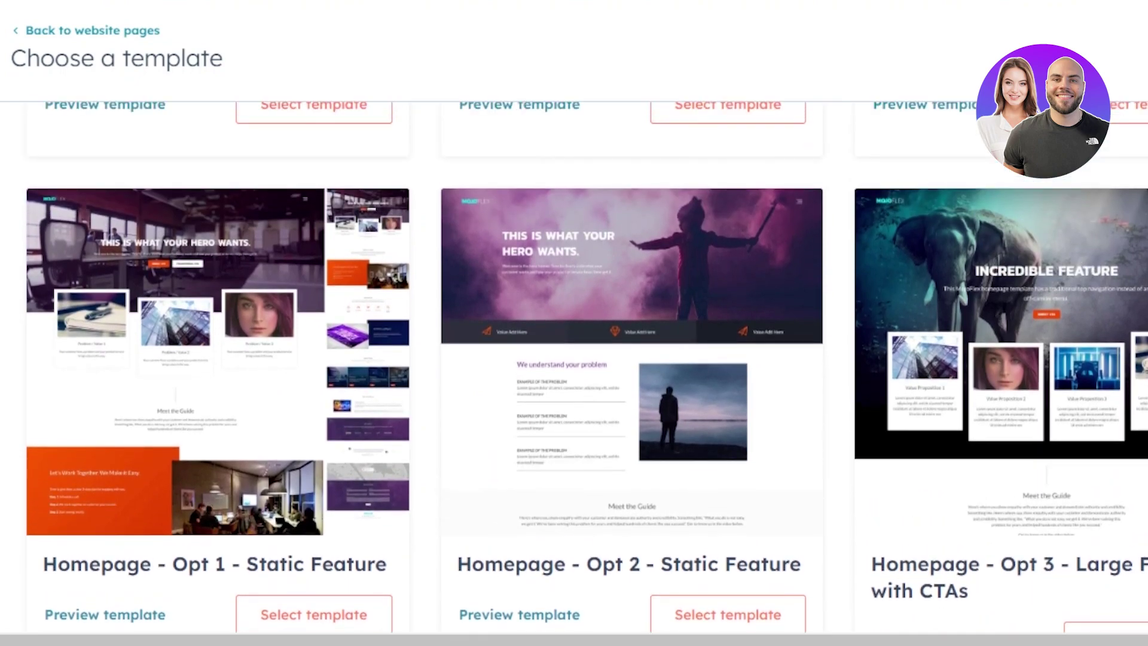
{"action": "scroll", "coordinate": [1061, 352], "scroll_direction": "down", "scroll_amount": 1}
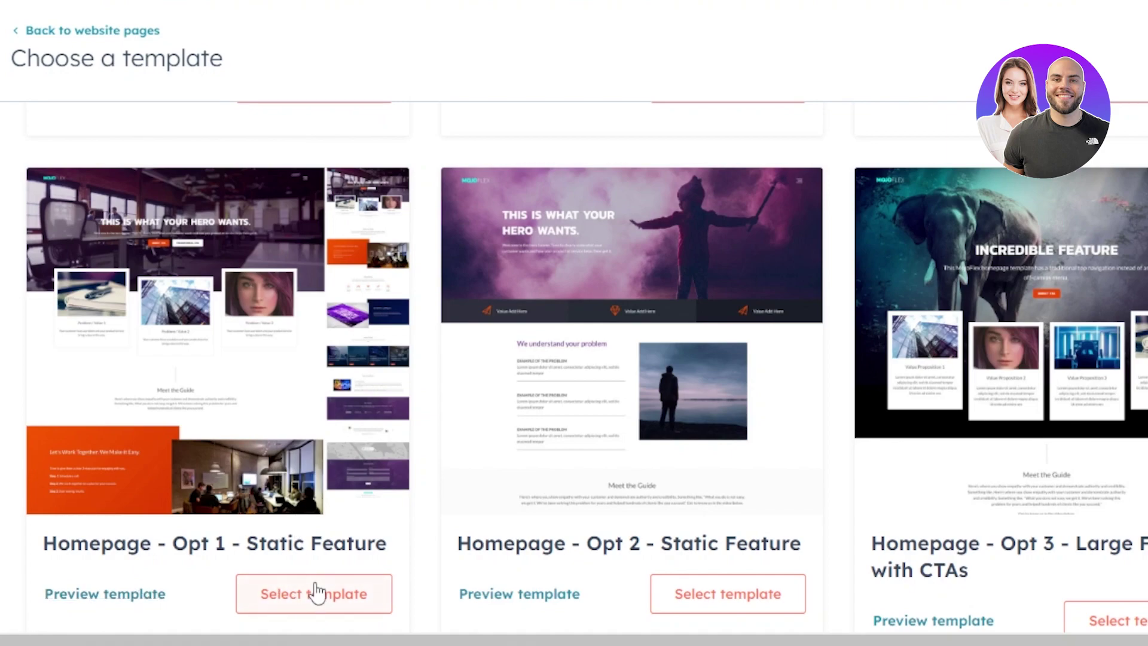
{"action": "left_click", "coordinate": [323, 604]}
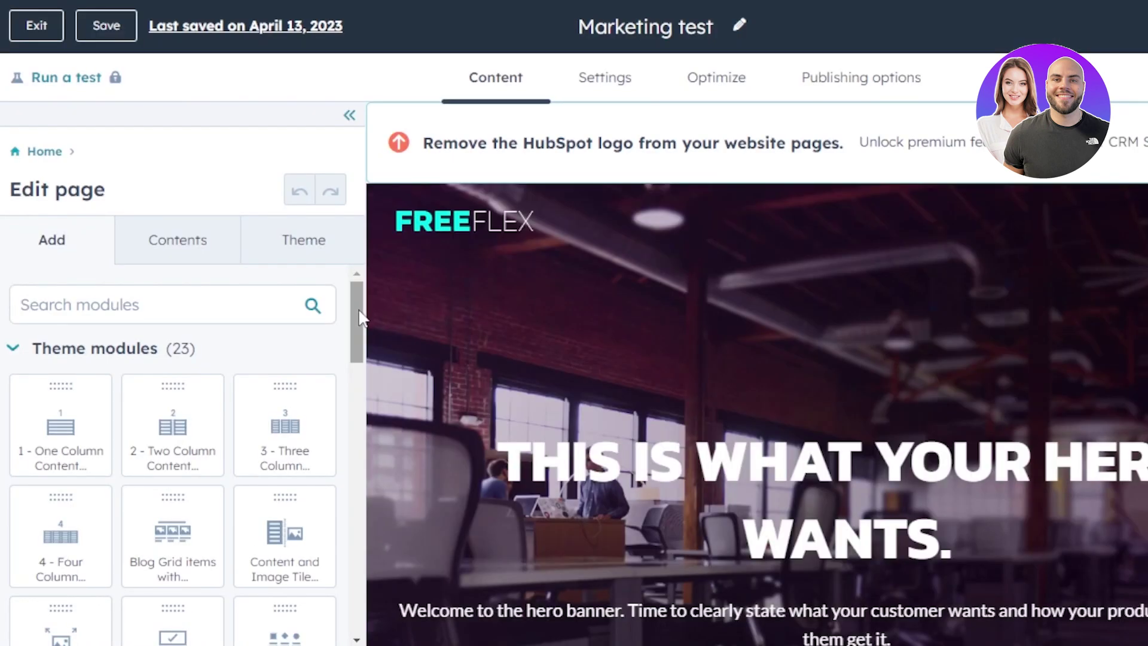
Look through the theme and common modules available to add, and examine the page's outline of content sections
{"action": "left_click_drag", "start_coordinate": [356, 310], "coordinate": [205, 402]}
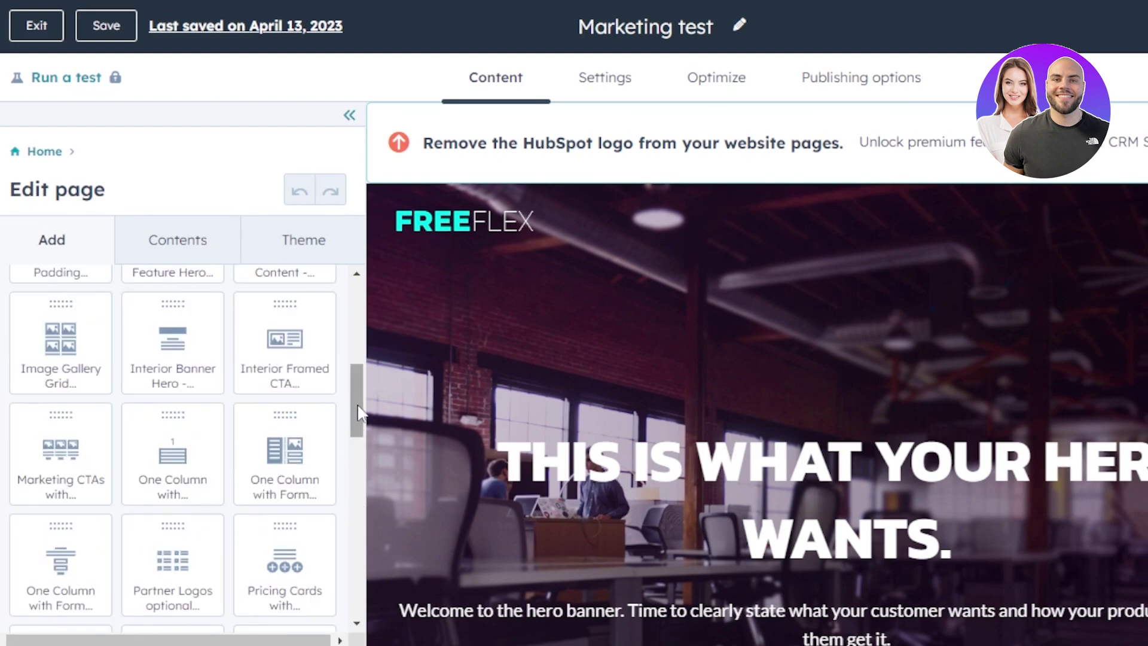
{"action": "left_click_drag", "start_coordinate": [359, 412], "coordinate": [356, 529]}
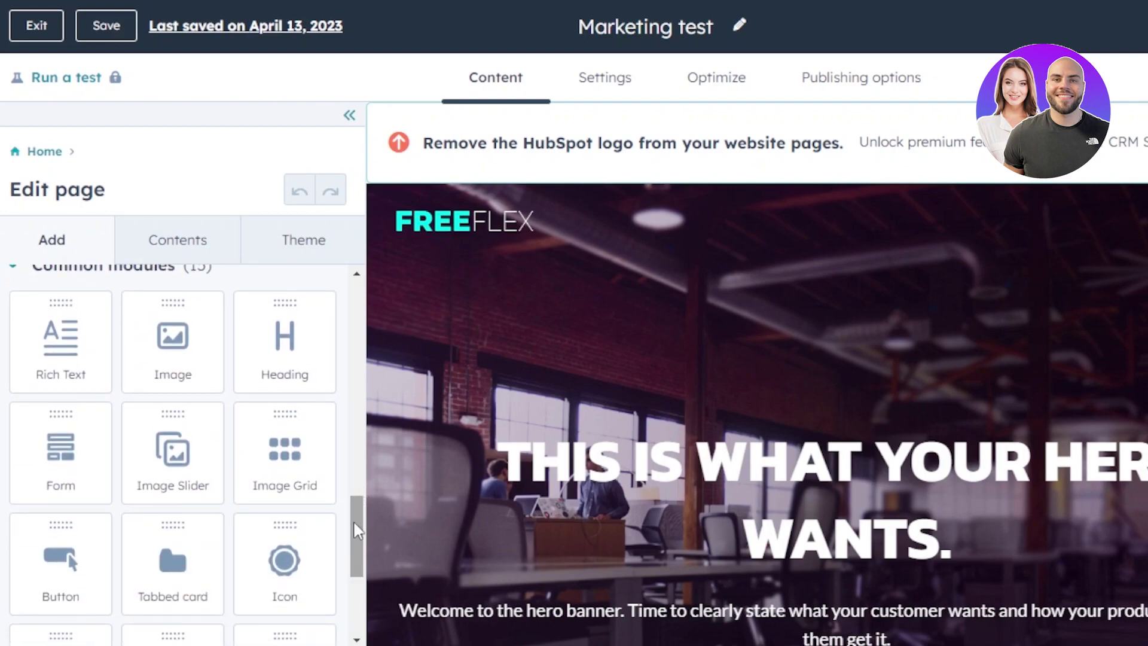
{"action": "left_click_drag", "start_coordinate": [356, 529], "coordinate": [360, 592]}
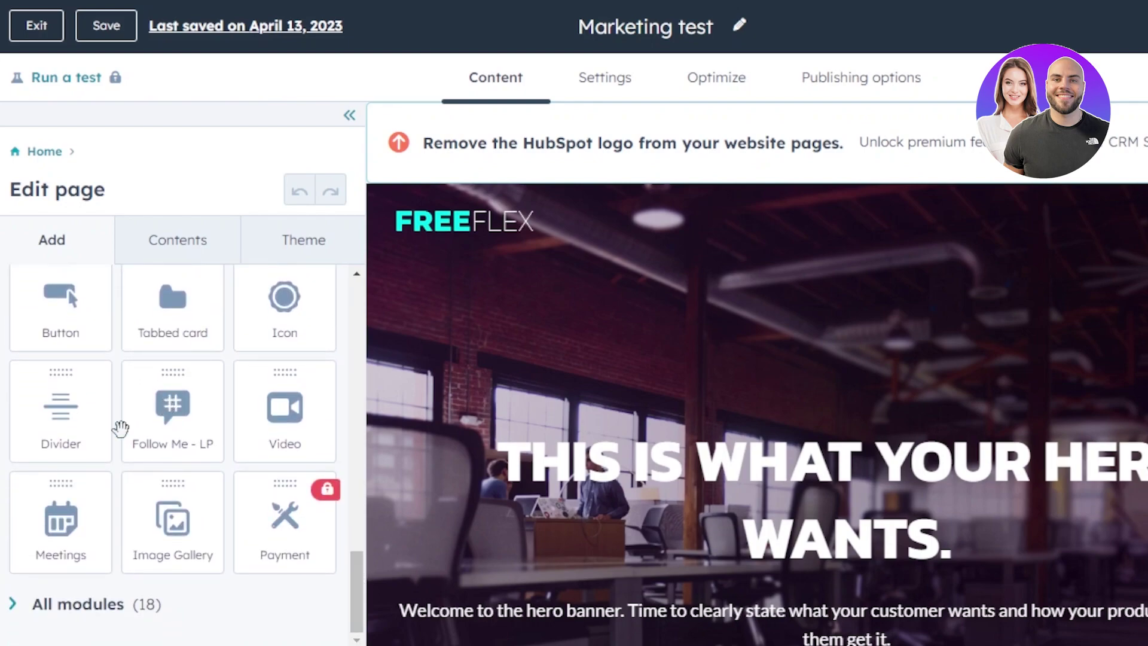
{"action": "left_click_drag", "start_coordinate": [353, 573], "coordinate": [352, 300]}
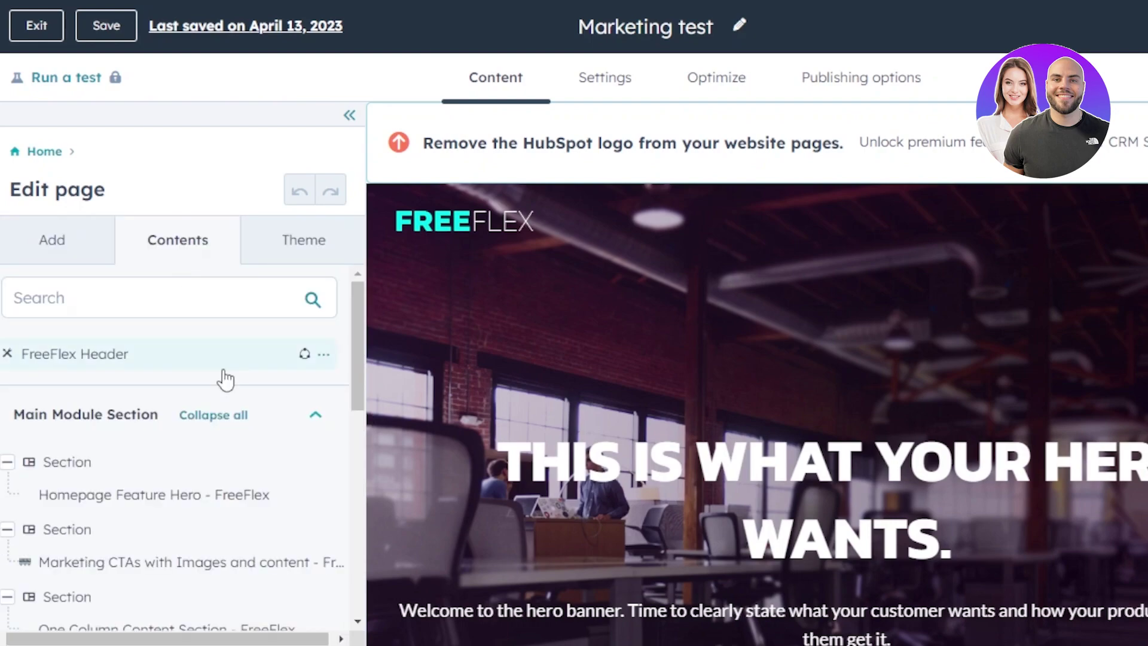
{"action": "scroll", "coordinate": [359, 321], "scroll_direction": "down", "scroll_amount": 4}
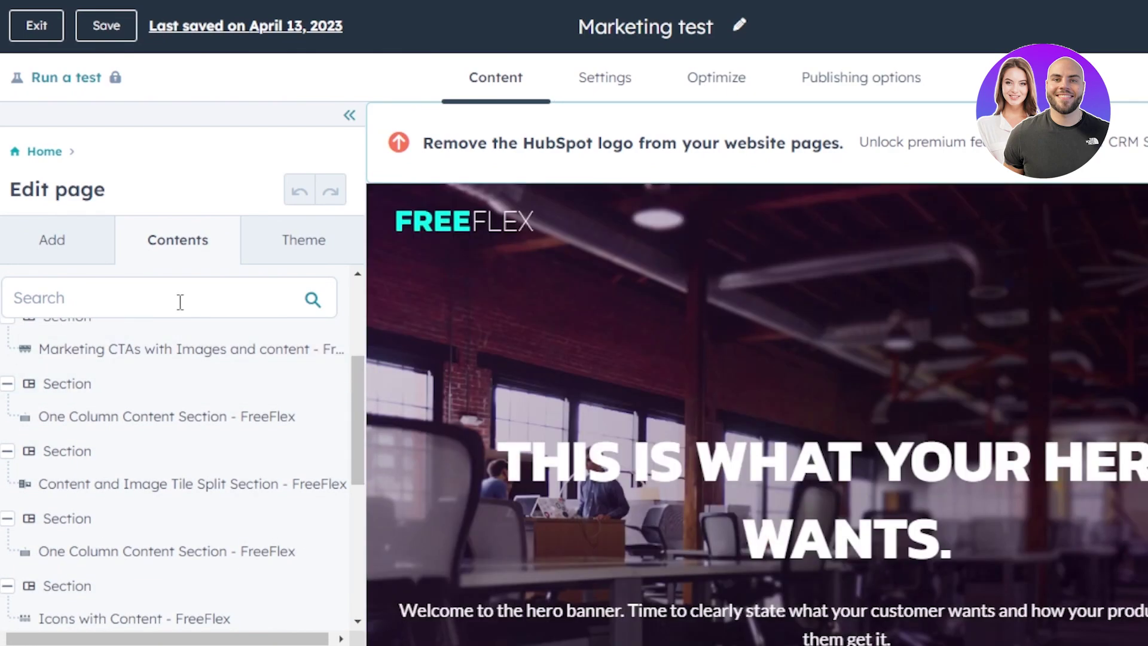
Check the page's theme information, return to the modules available to add, and look through the page preview
{"action": "left_click", "coordinate": [299, 254]}
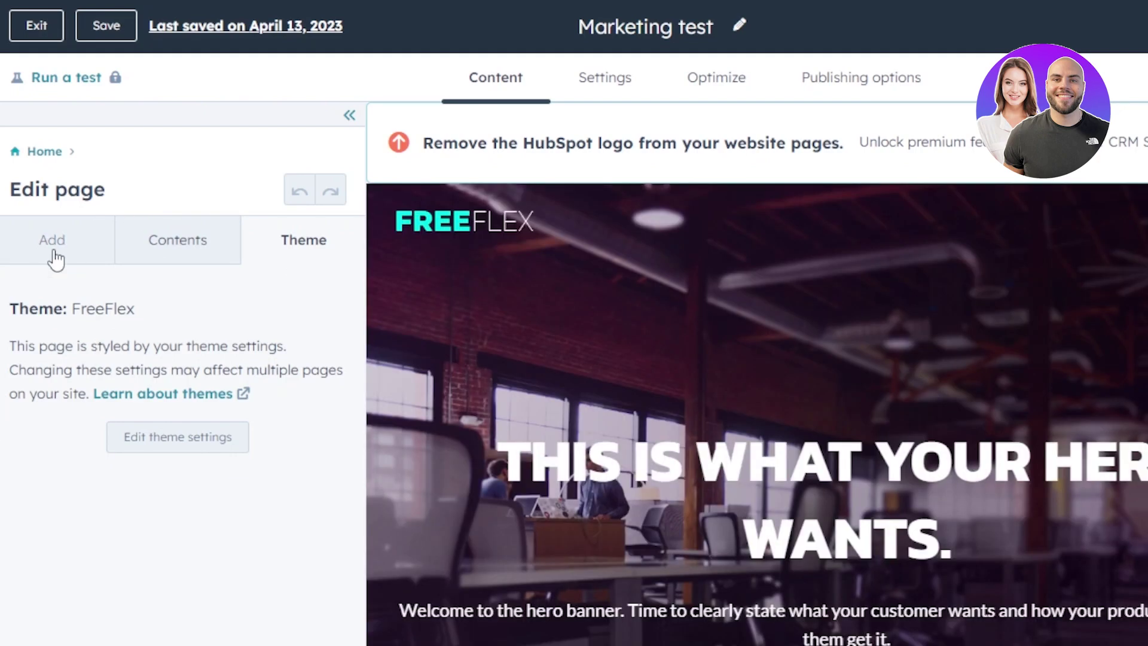
{"action": "left_click", "coordinate": [53, 257]}
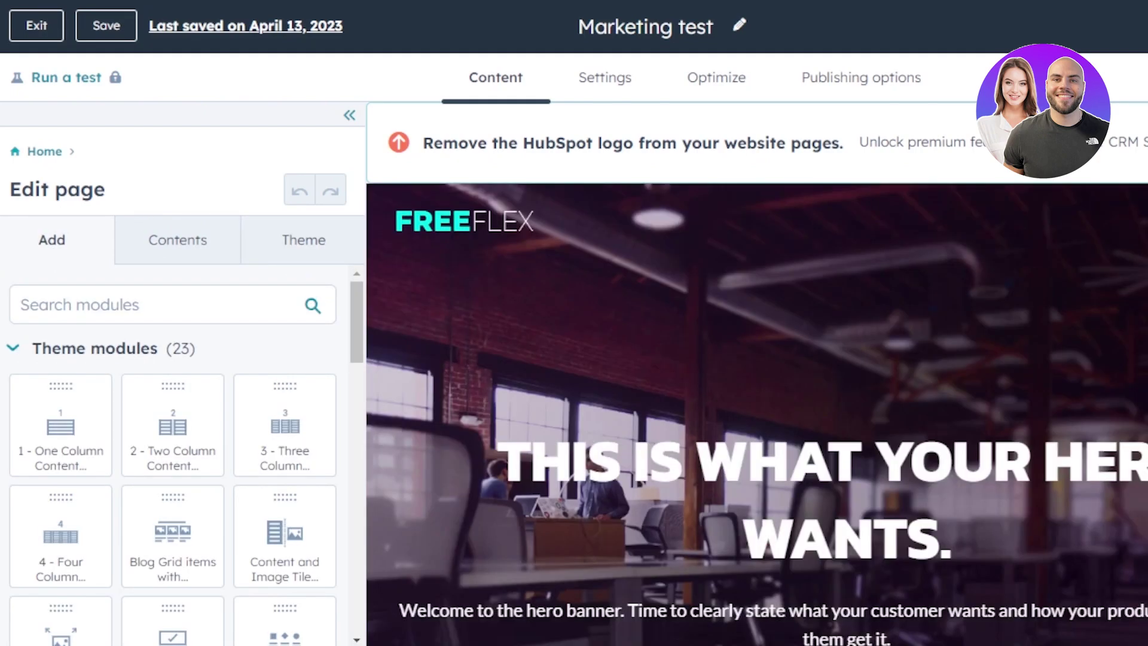
{"action": "scroll", "coordinate": [757, 414], "scroll_direction": "down", "scroll_amount": 10}
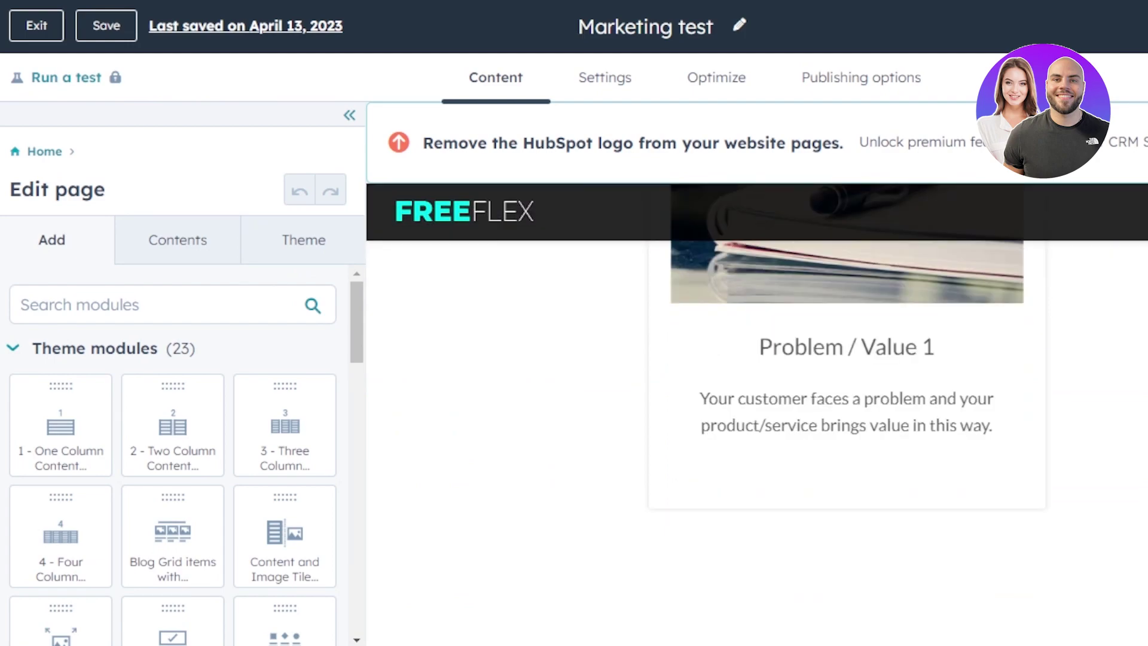
{"action": "scroll", "coordinate": [757, 414], "scroll_direction": "down", "scroll_amount": 2}
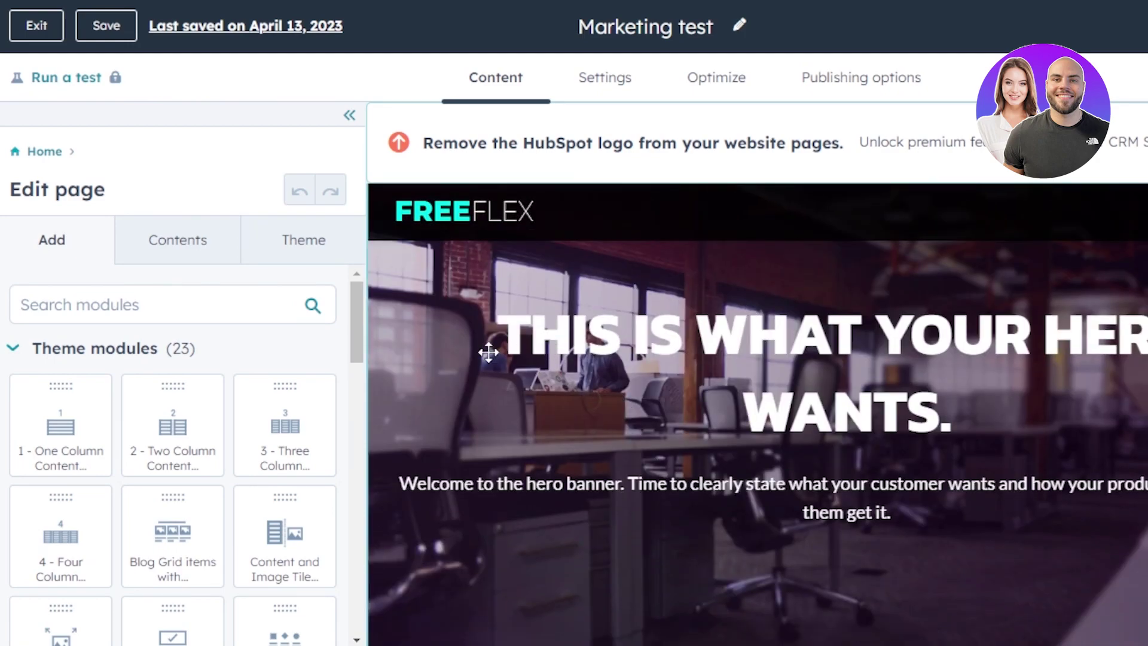
Replace the homepage hero's background image with the recent image of a woman working on a laptop
{"action": "left_click", "coordinate": [487, 352]}
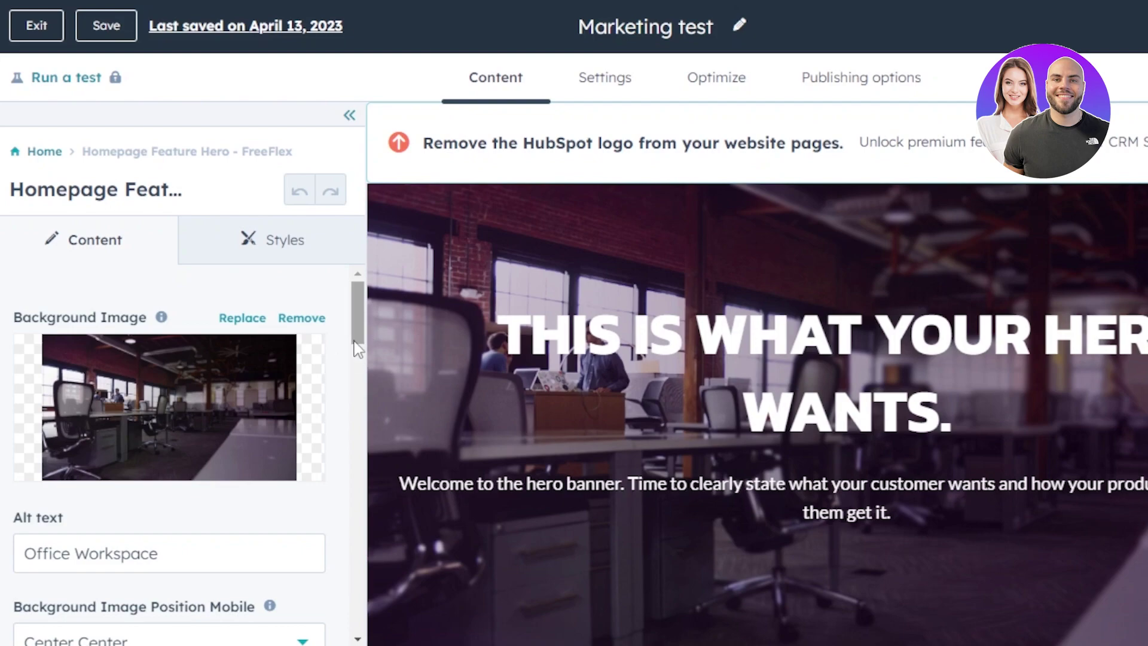
{"action": "mouse_move", "coordinate": [354, 326]}
{"action": "left_mouse_down"}
{"action": "mouse_move", "coordinate": [357, 402]}
{"action": "mouse_move", "coordinate": [356, 308]}
{"action": "left_mouse_up"}
{"action": "mouse_move", "coordinate": [247, 394]}
{"action": "left_click", "coordinate": [172, 408]}
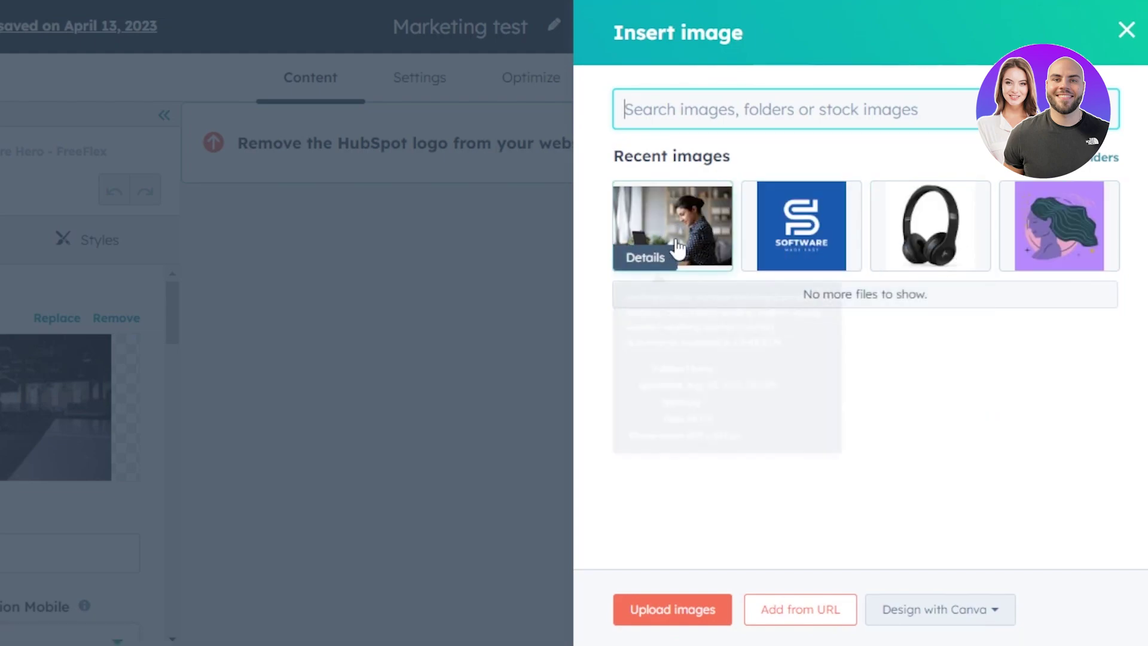
{"action": "mouse_move", "coordinate": [663, 254]}
{"action": "left_click", "coordinate": [668, 222]}
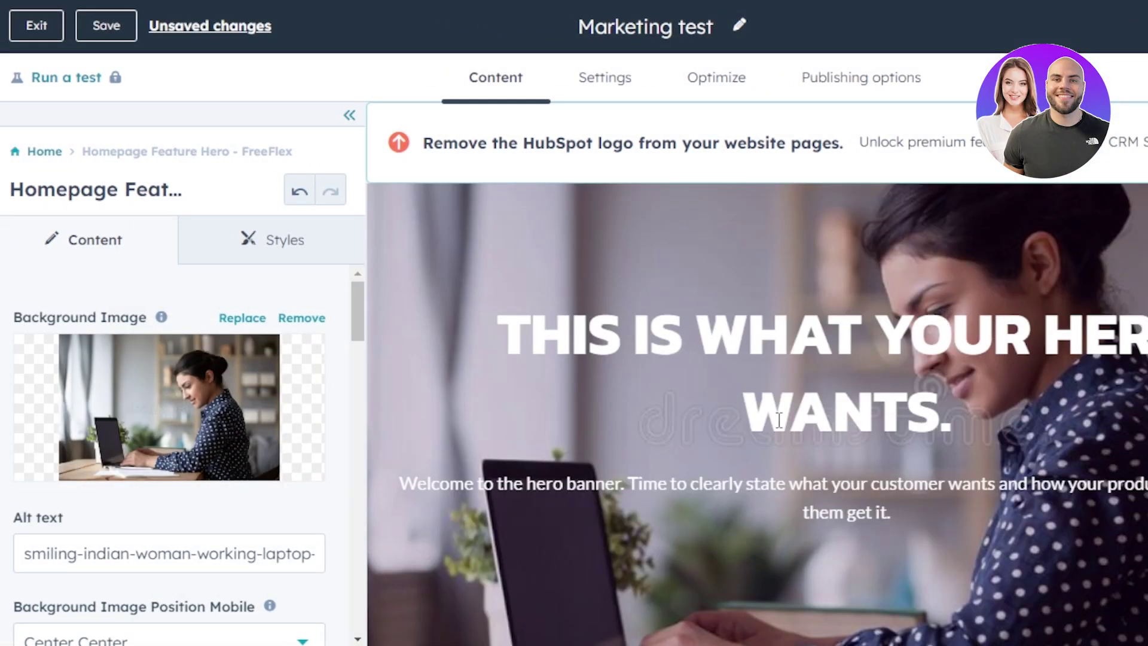
Examine the hero module's style options and its content settings, including alignment, shader, animation, feature content and CTAs
{"action": "left_click", "coordinate": [263, 263]}
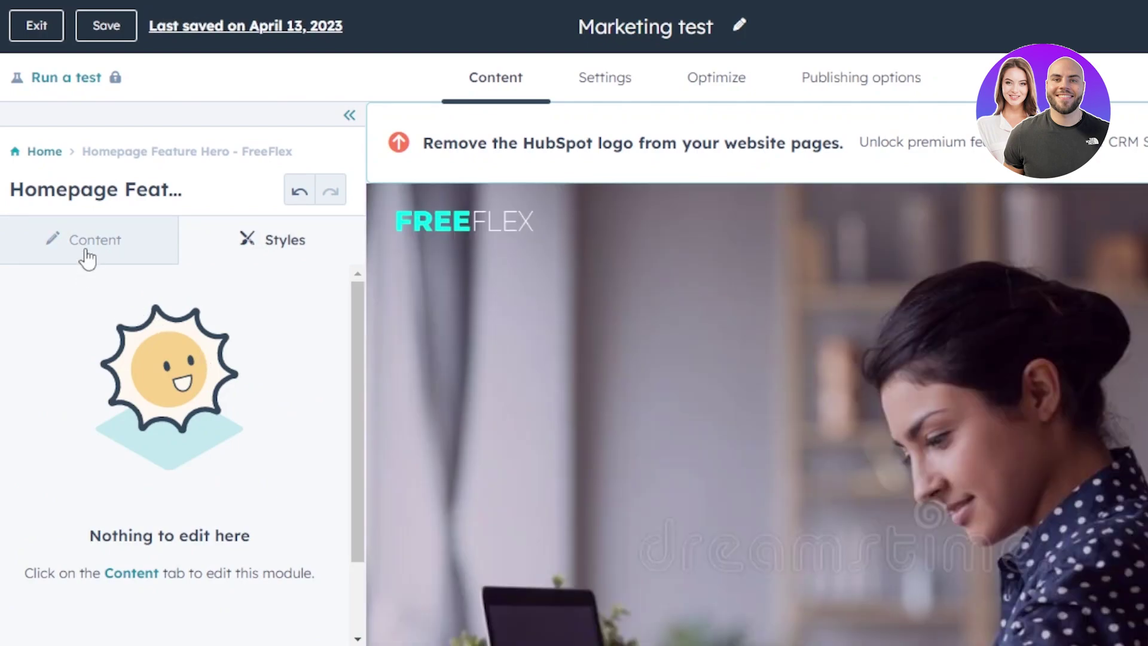
{"action": "left_click", "coordinate": [84, 254]}
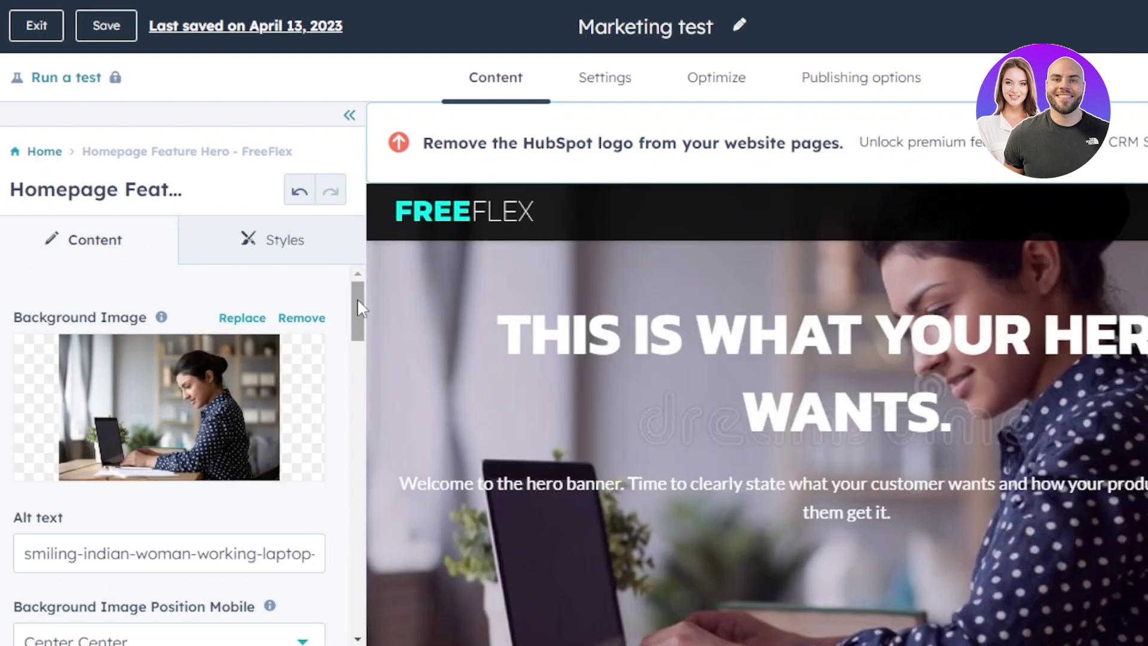
{"action": "left_click_drag", "start_coordinate": [356, 298], "coordinate": [362, 425]}
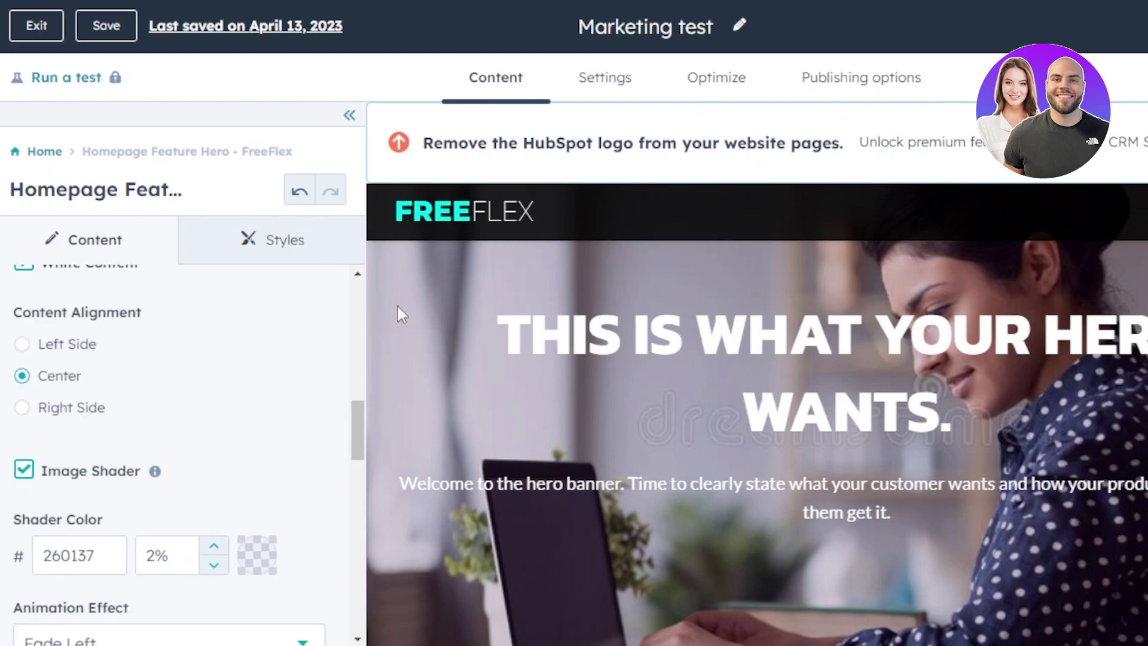
{"action": "scroll", "coordinate": [339, 396], "scroll_direction": "down", "scroll_amount": 2}
{"action": "scroll", "coordinate": [352, 427], "scroll_direction": "down", "scroll_amount": 2}
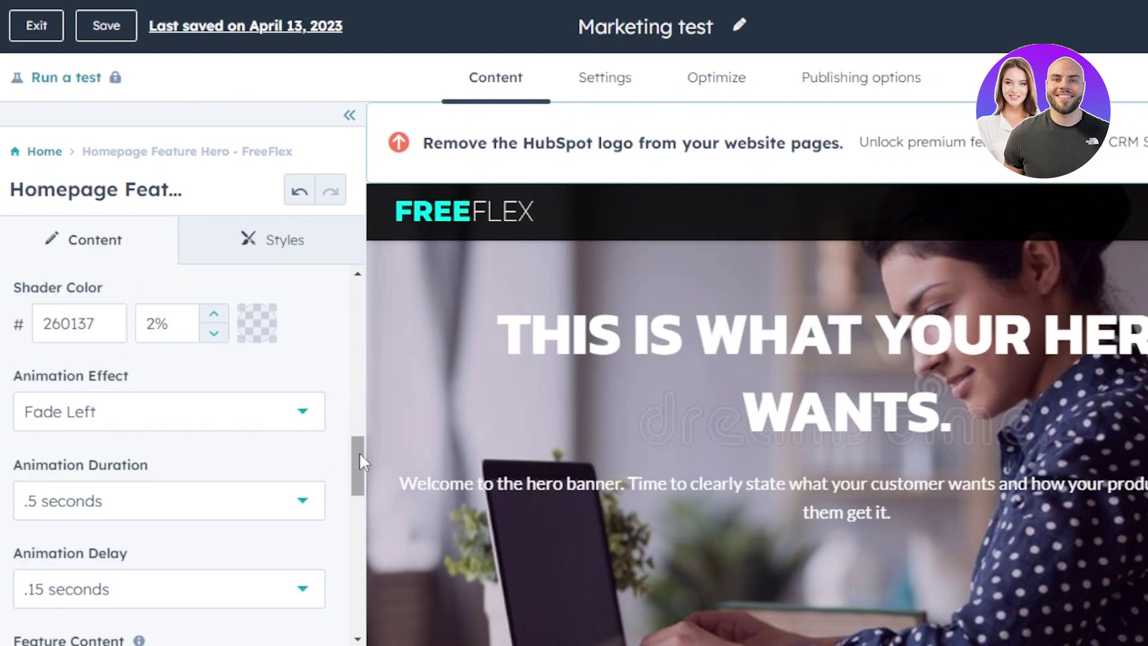
{"action": "left_click_drag", "start_coordinate": [360, 460], "coordinate": [356, 565]}
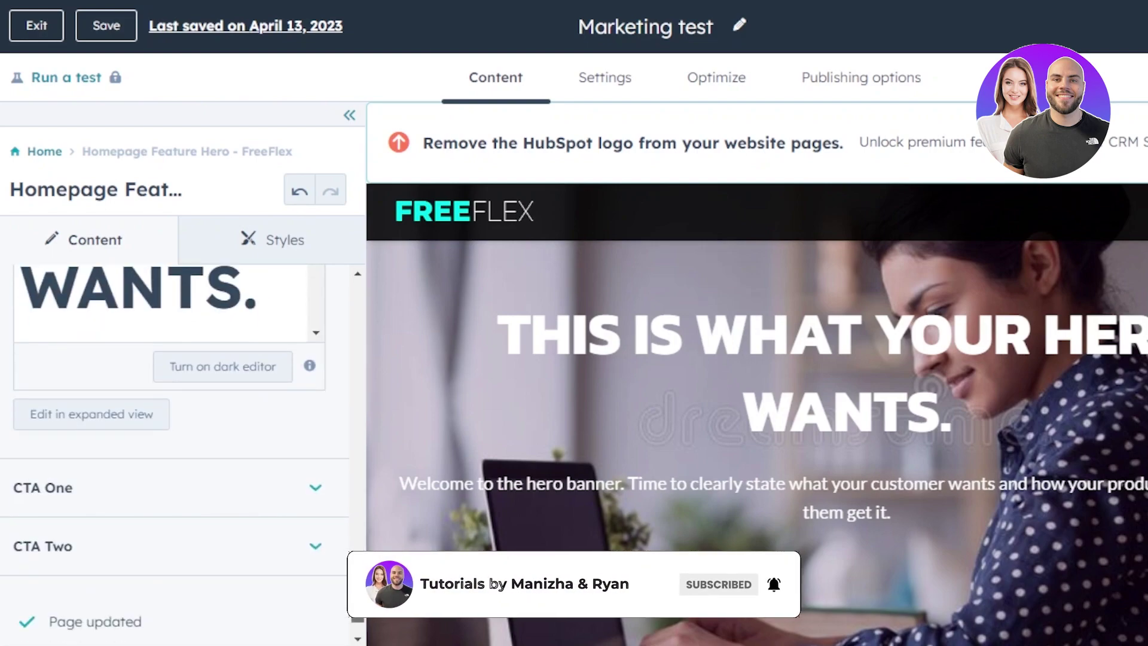
{"action": "left_click_drag", "start_coordinate": [357, 621], "coordinate": [365, 534]}
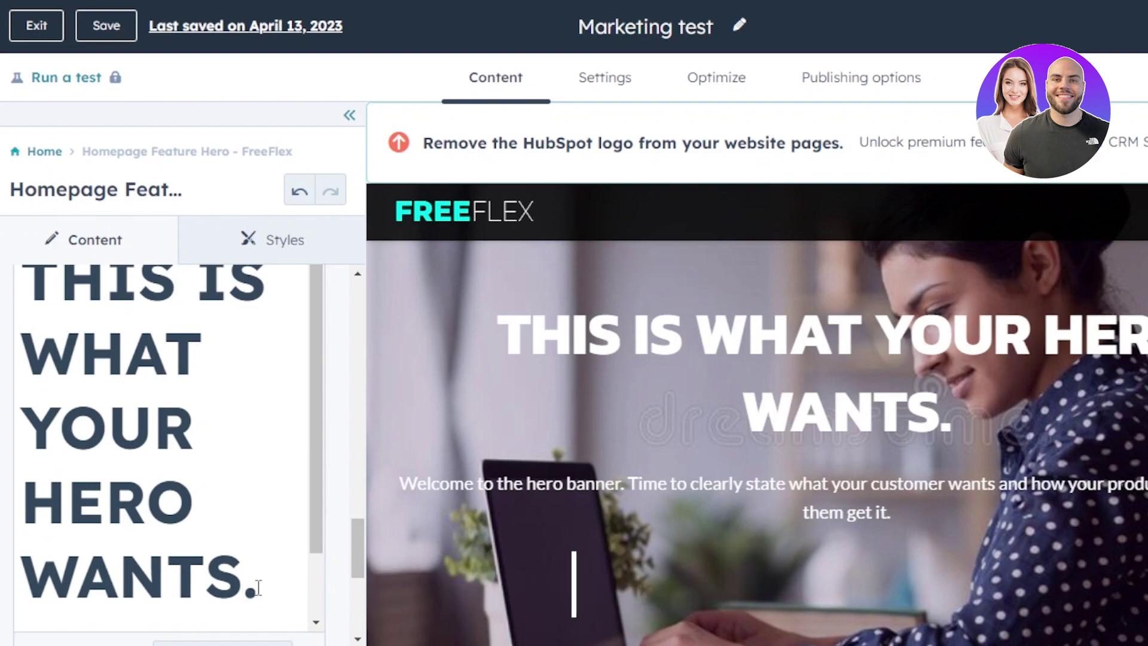
Replace the hero's feature content, both the headline and the welcome paragraph, with "BM MARKETING"
{"action": "key", "text": "BackSpace"}
{"action": "key", "text": "BackSpace"}
{"action": "key", "text": "BackSpace"}
{"action": "key", "text": "BackSpace"}
{"action": "key", "text": "BackSpace"}
{"action": "key", "text": "BackSpace"}
{"action": "key", "text": "BackSpace"}
{"action": "key", "text": "BackSpace"}
{"action": "key", "text": "BackSpace"}
{"action": "key", "text": "BackSpace"}
{"action": "key", "text": "BackSpace"}
{"action": "key", "text": "BackSpace"}
{"action": "key", "text": "BackSpace"}
{"action": "key", "text": "BackSpace"}
{"action": "key", "text": "BackSpace"}
{"action": "key", "text": "BackSpace"}
{"action": "key", "text": "BackSpace"}
{"action": "key", "text": "BackSpace"}
{"action": "key", "text": "BackSpace"}
{"action": "key", "text": "BackSpace"}
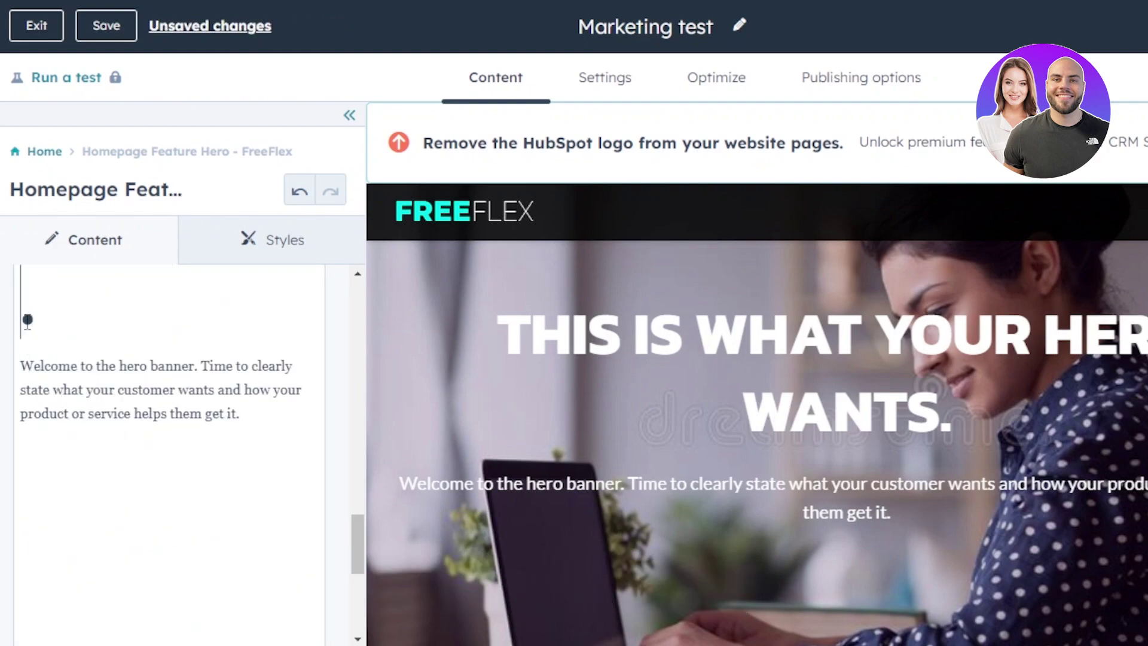
{"action": "left_click_drag", "start_coordinate": [27, 321], "coordinate": [275, 451]}
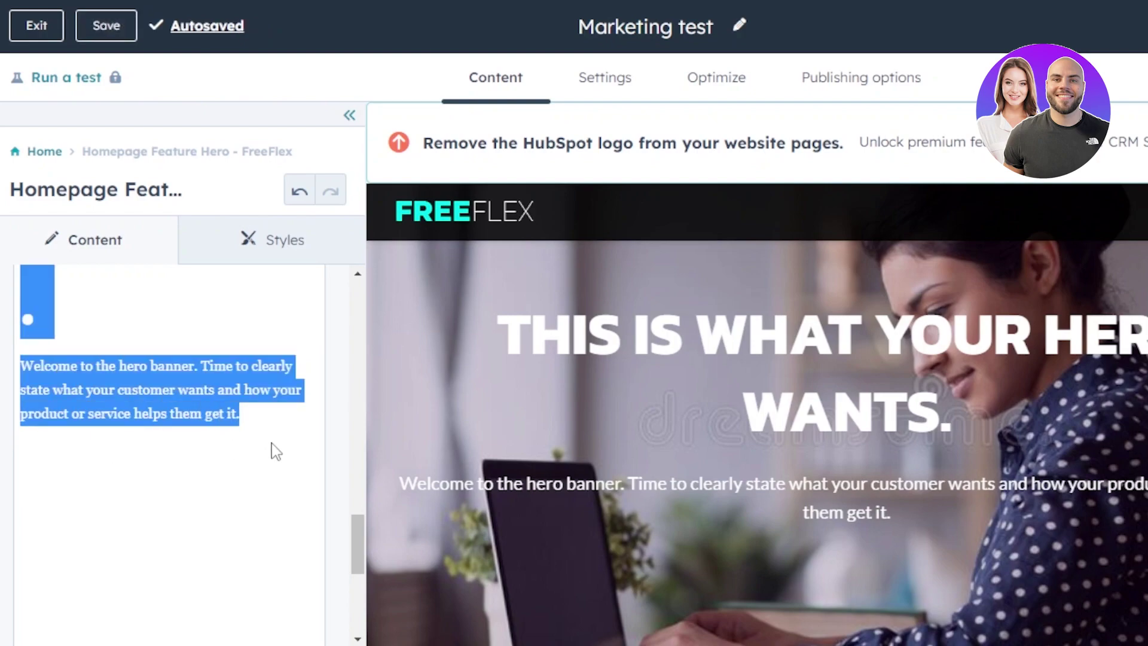
{"action": "type", "text": "BM MARKETING"}
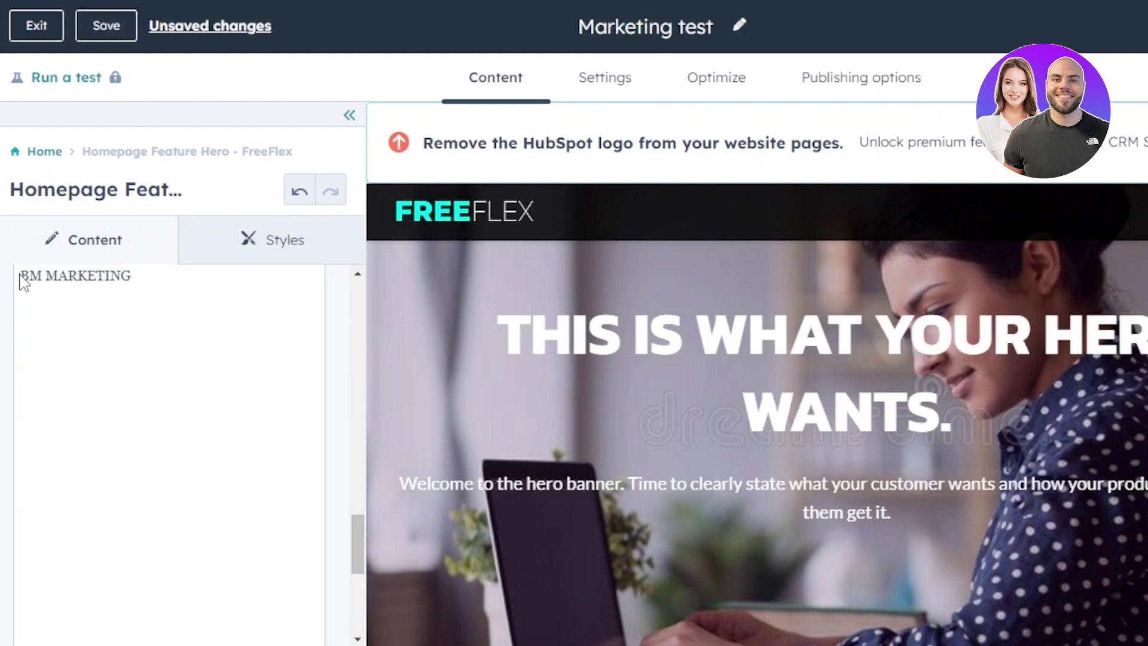
Make the "BM MARKETING" text bold and format it as Heading 1
{"action": "scroll", "coordinate": [167, 293], "scroll_direction": "up", "scroll_amount": 2}
{"action": "key", "text": "ctrl+a"}
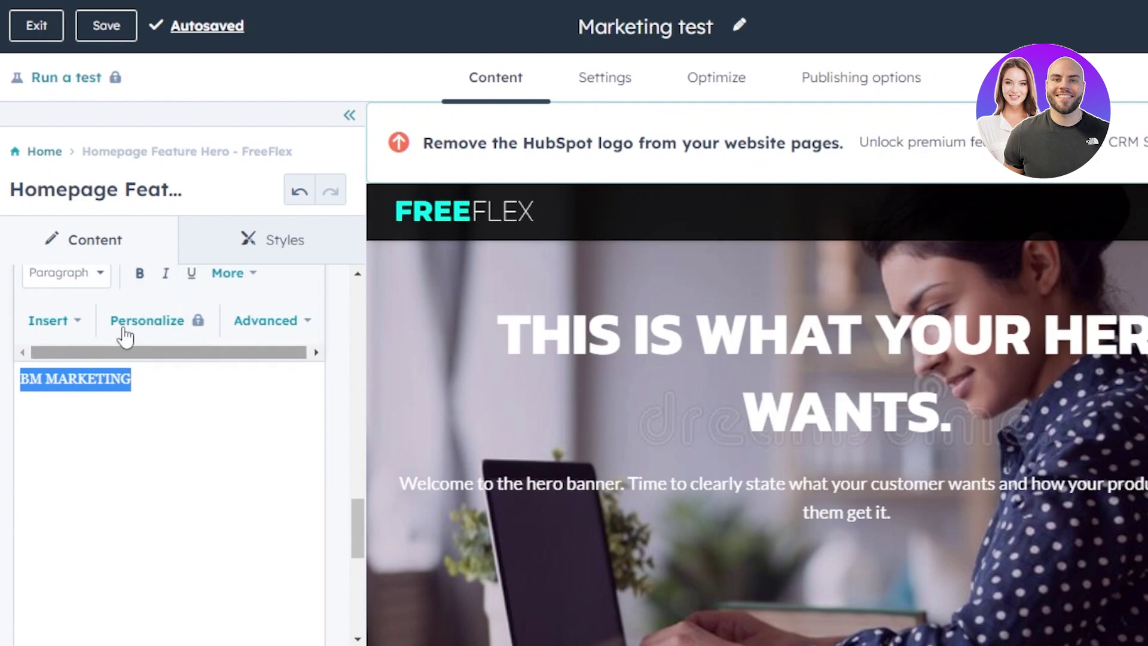
{"action": "left_click_drag", "start_coordinate": [357, 524], "coordinate": [357, 508]}
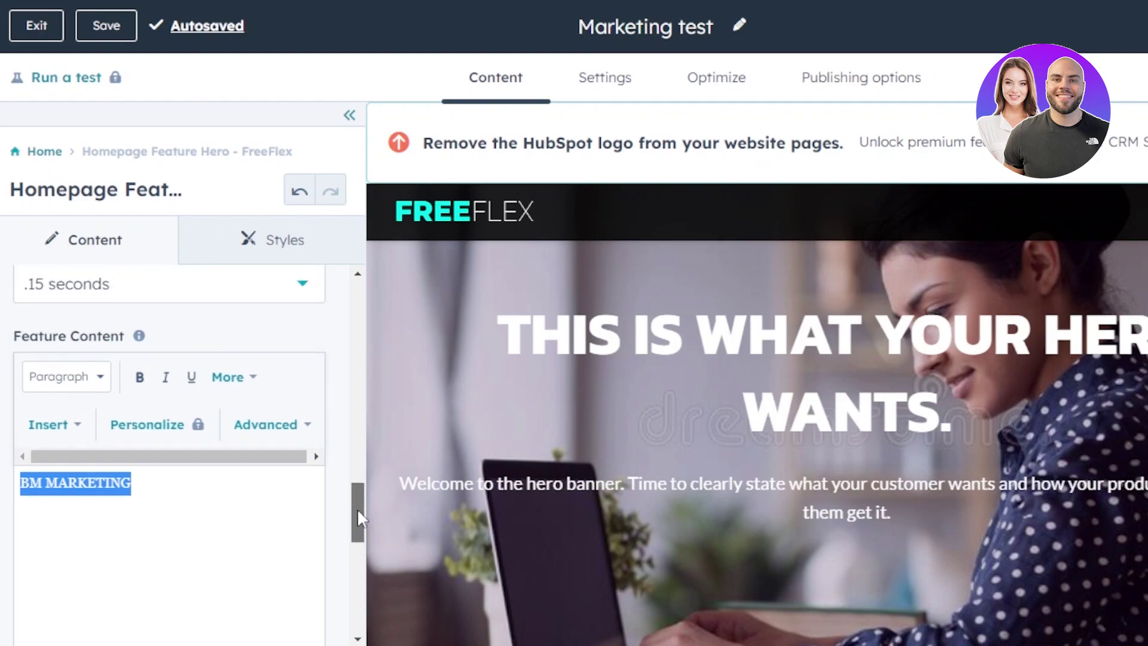
{"action": "left_click", "coordinate": [136, 385]}
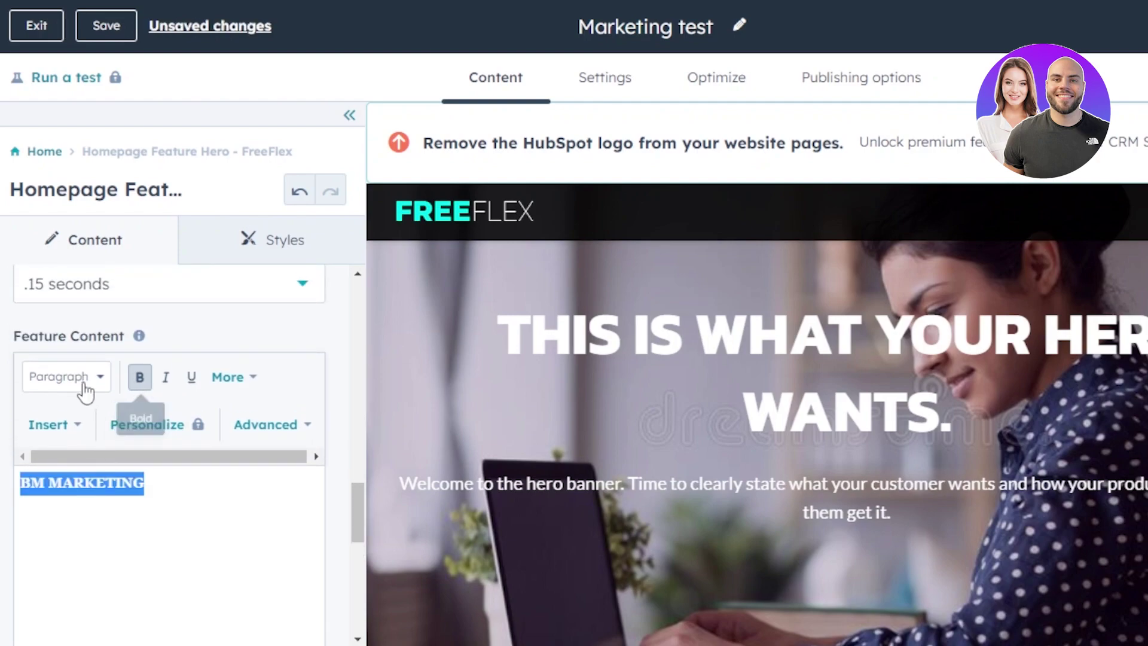
{"action": "left_click", "coordinate": [102, 386]}
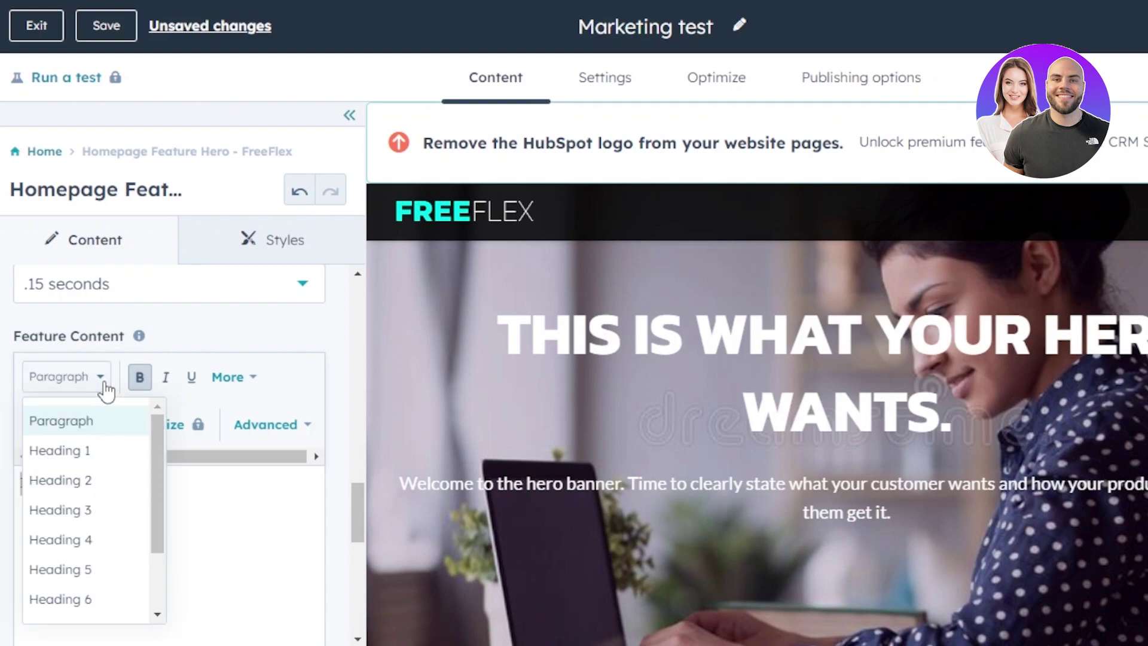
{"action": "left_click", "coordinate": [95, 453]}
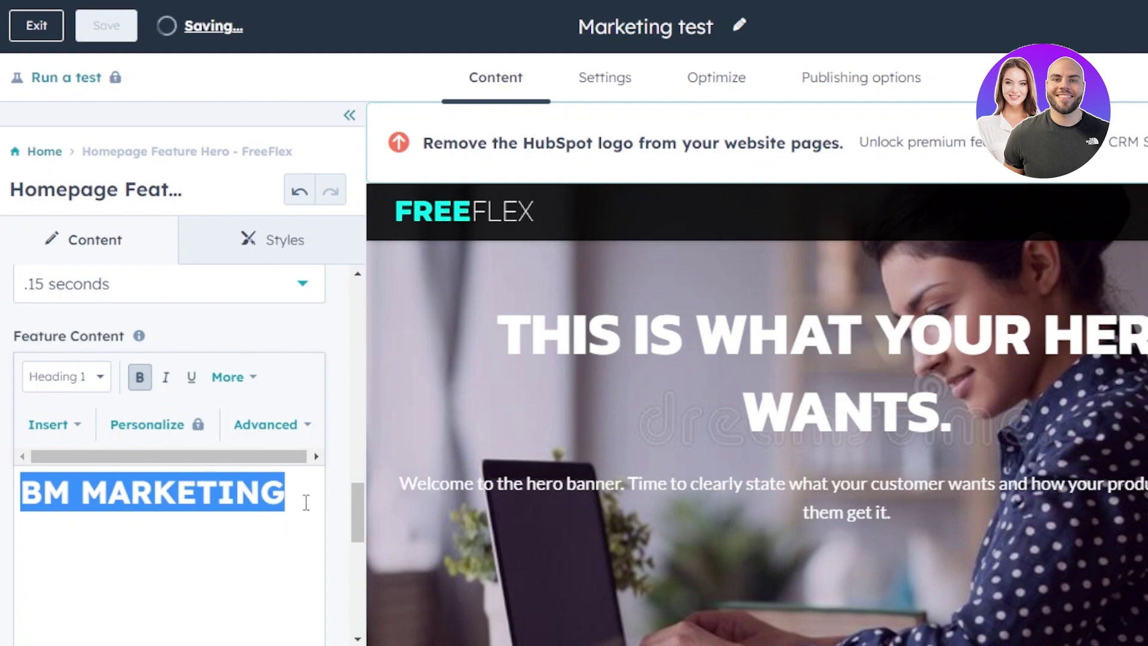
{"action": "left_click", "coordinate": [300, 543]}
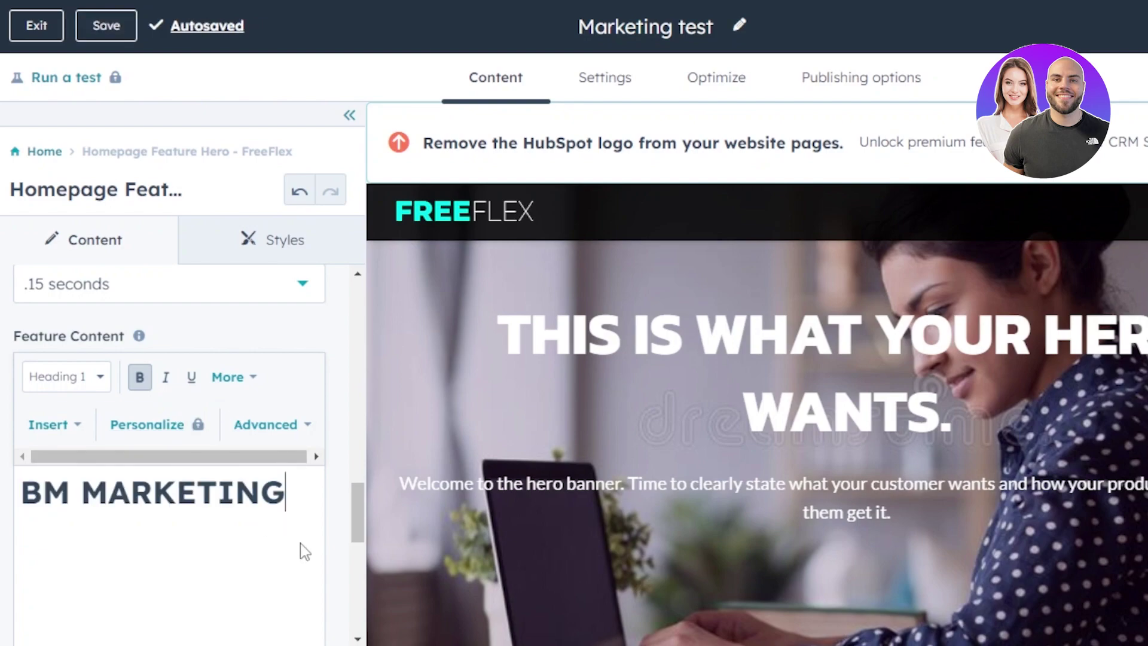
Add the line "THE MARKETING TEAM YOU NEED!" under the hero heading and save the page
{"action": "key", "text": "Return"}
{"action": "type", "text": "THE MARKETING TEAM YOU NEED"}
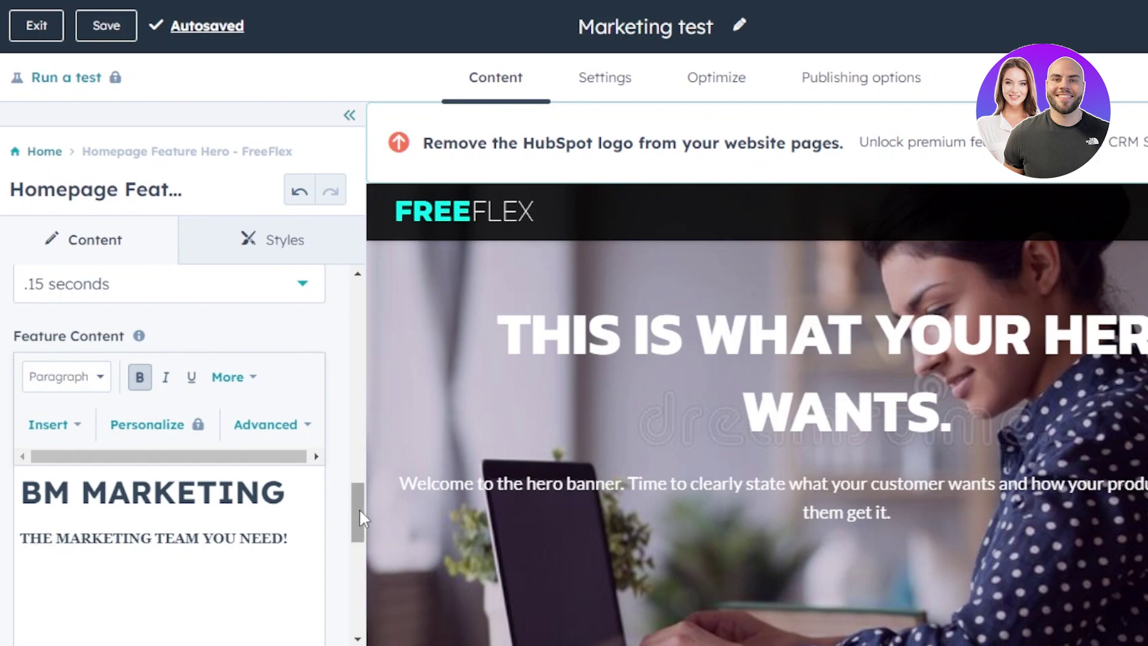
{"action": "left_click_drag", "start_coordinate": [359, 508], "coordinate": [450, 251]}
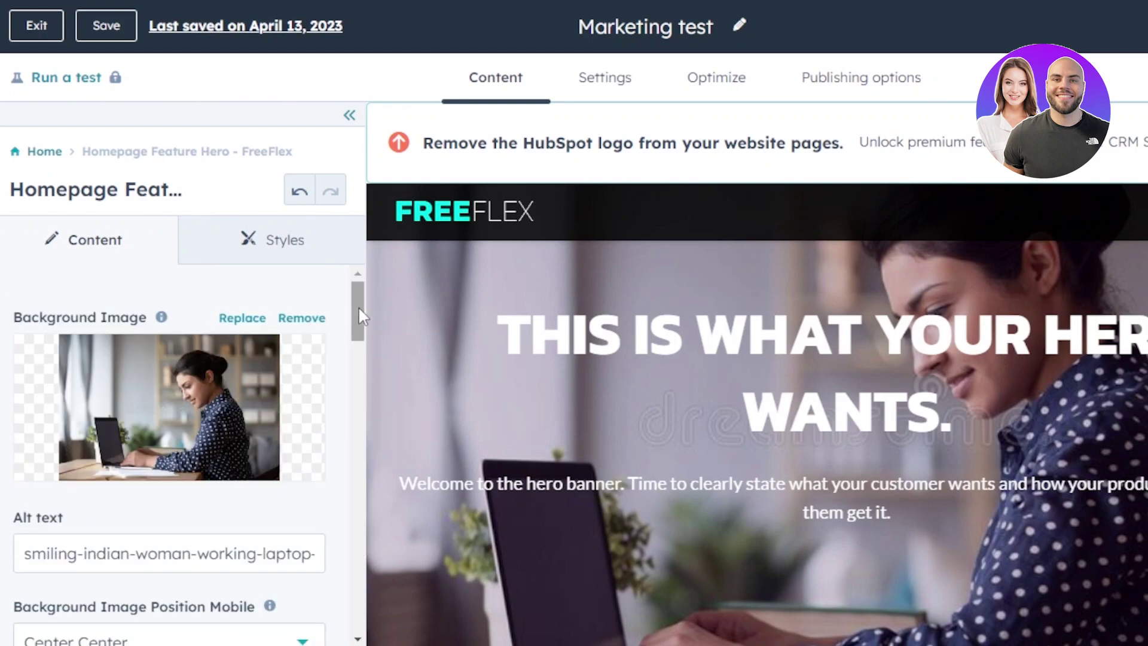
{"action": "left_click", "coordinate": [117, 27]}
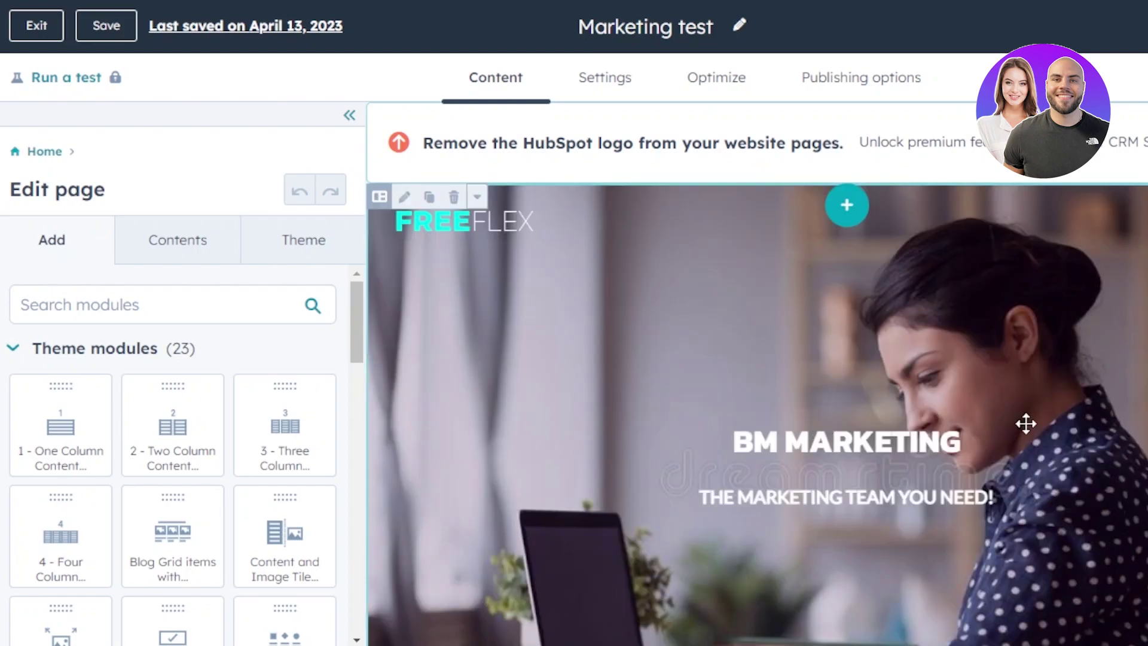
Add the "2 - Two Column Content Section" module to the page above the "Problem / Value 1" card
{"action": "scroll", "coordinate": [797, 345], "scroll_direction": "down", "scroll_amount": 5}
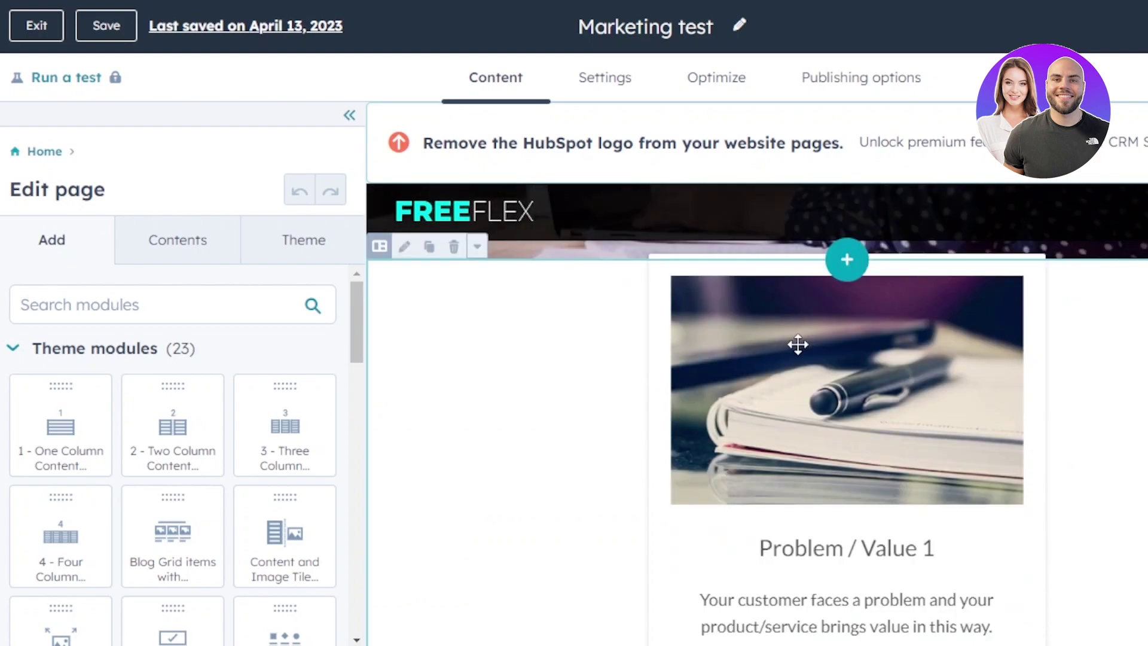
{"action": "left_click_drag", "start_coordinate": [797, 345], "coordinate": [800, 404]}
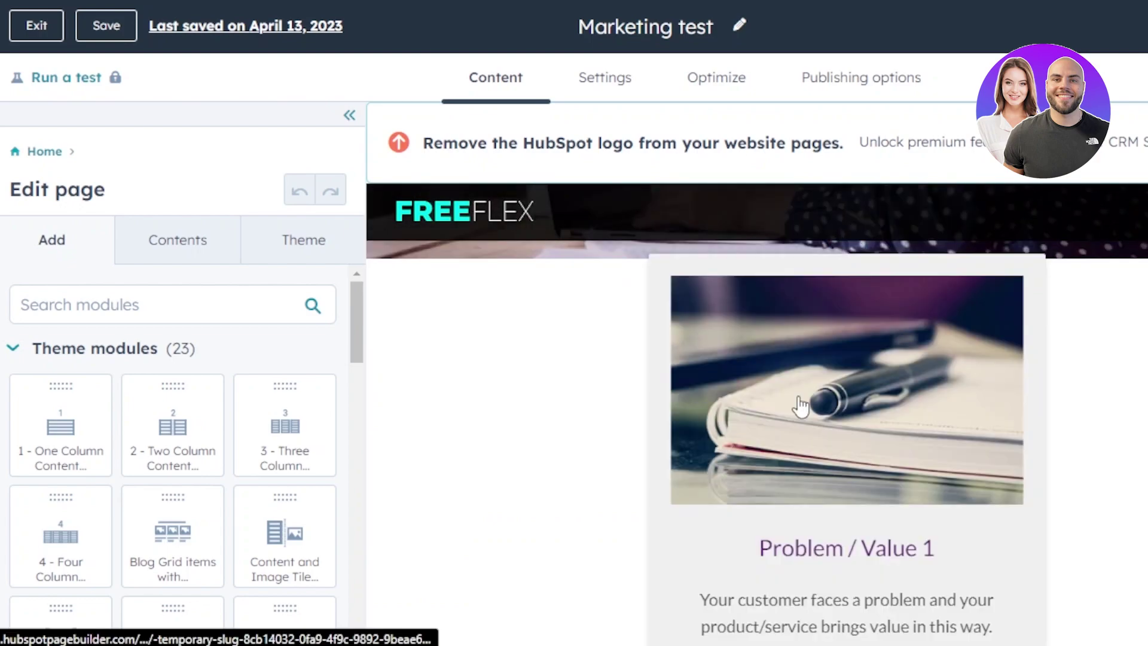
{"action": "left_click_drag", "start_coordinate": [706, 286], "coordinate": [669, 274]}
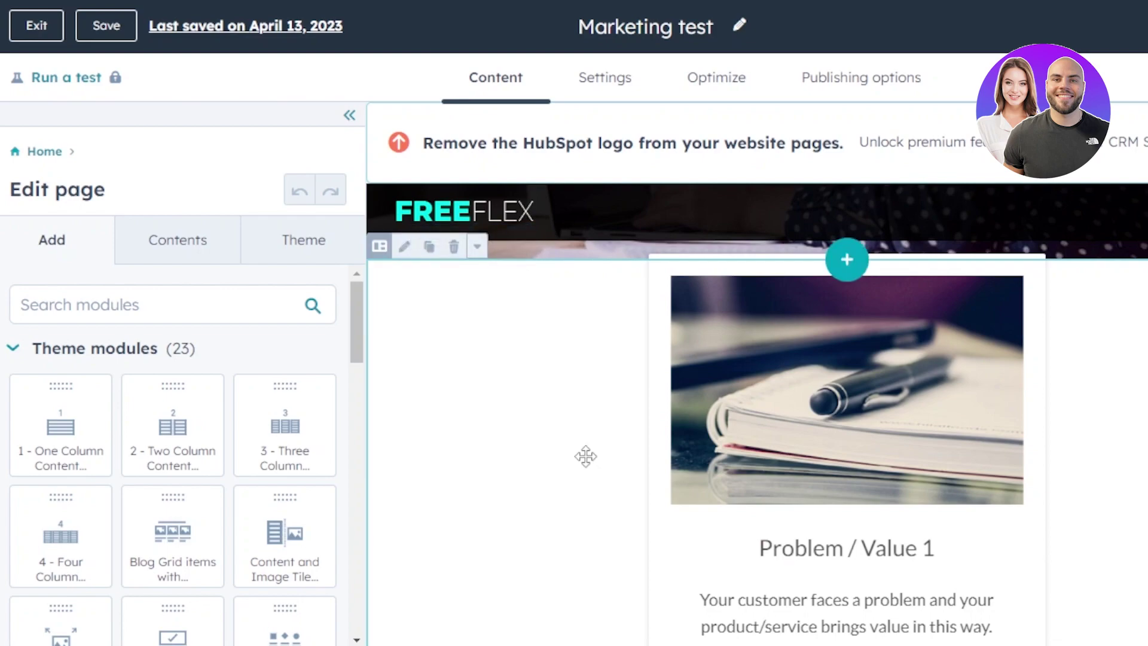
{"action": "scroll", "coordinate": [847, 412], "scroll_direction": "down", "scroll_amount": 15}
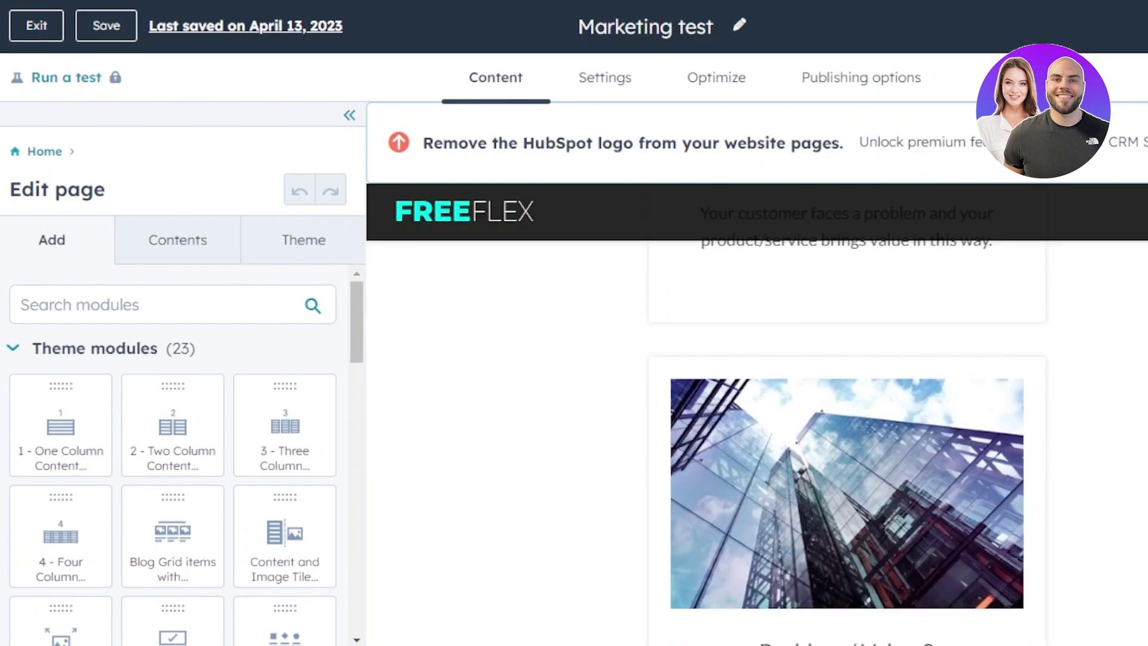
{"action": "scroll", "coordinate": [847, 413], "scroll_direction": "up", "scroll_amount": 2}
{"action": "scroll", "coordinate": [401, 404], "scroll_direction": "up", "scroll_amount": 6}
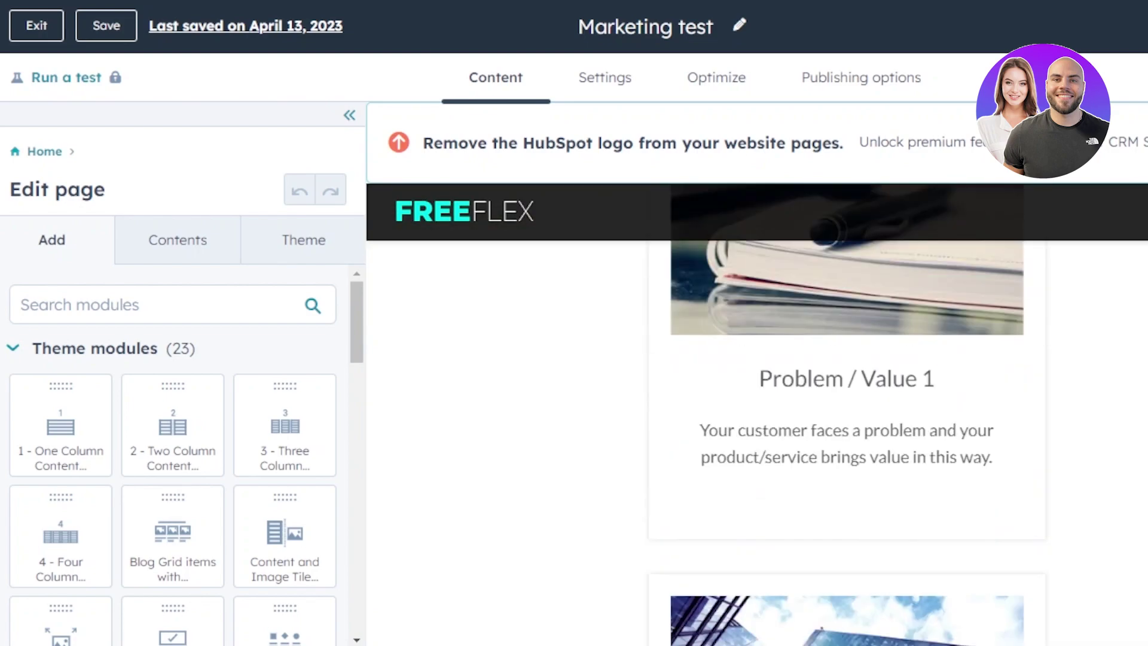
{"action": "scroll", "coordinate": [401, 404], "scroll_direction": "down", "scroll_amount": 2}
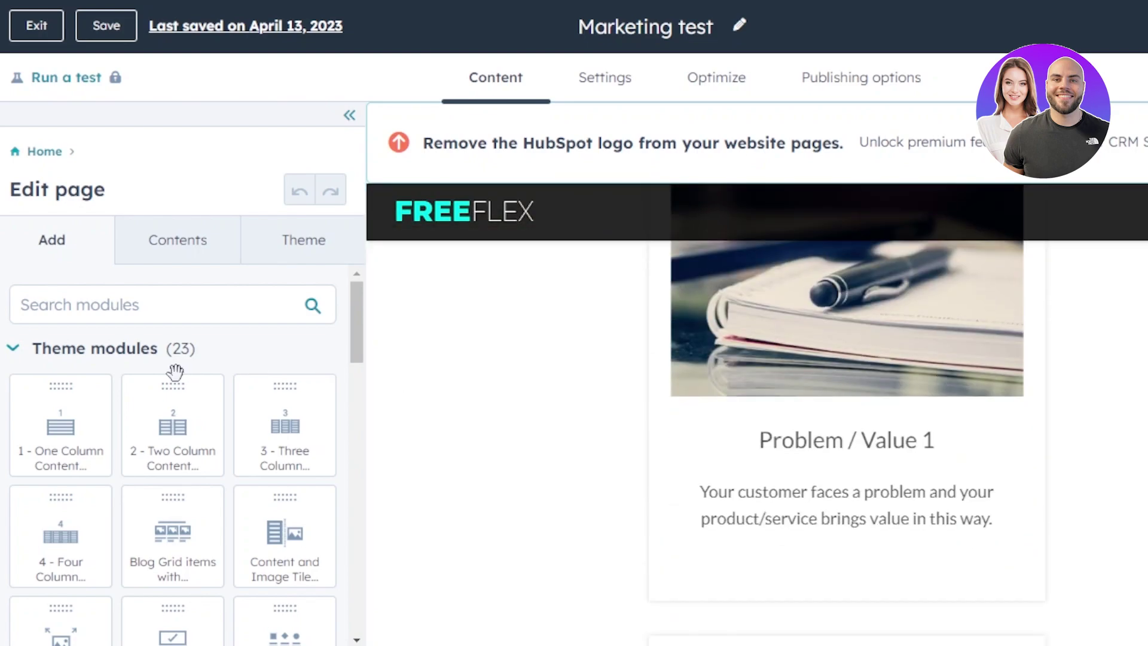
{"action": "left_click_drag", "start_coordinate": [156, 439], "coordinate": [533, 376]}
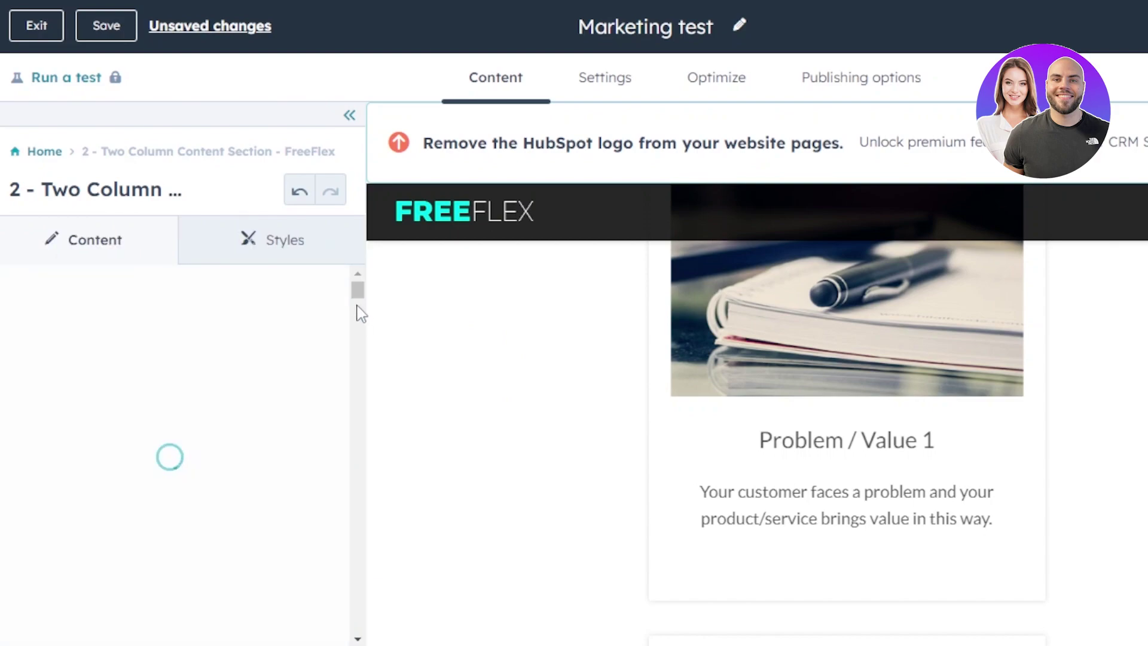
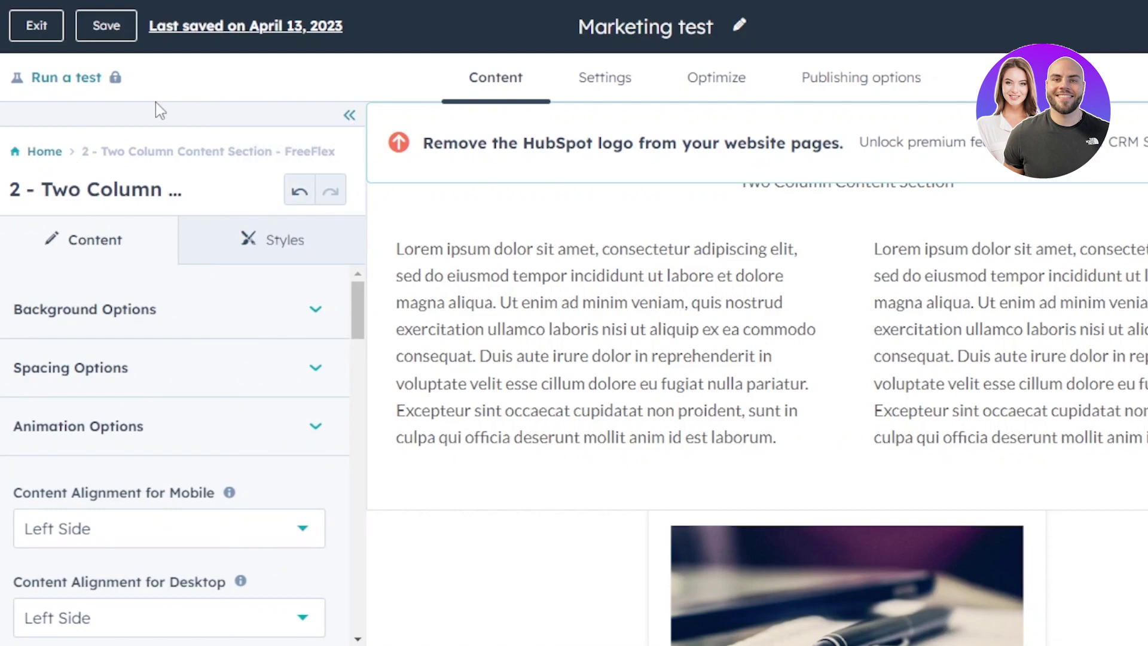
Review the page's list of contents and the "Problem / Value" cards in the page preview
{"action": "left_click", "coordinate": [349, 115]}
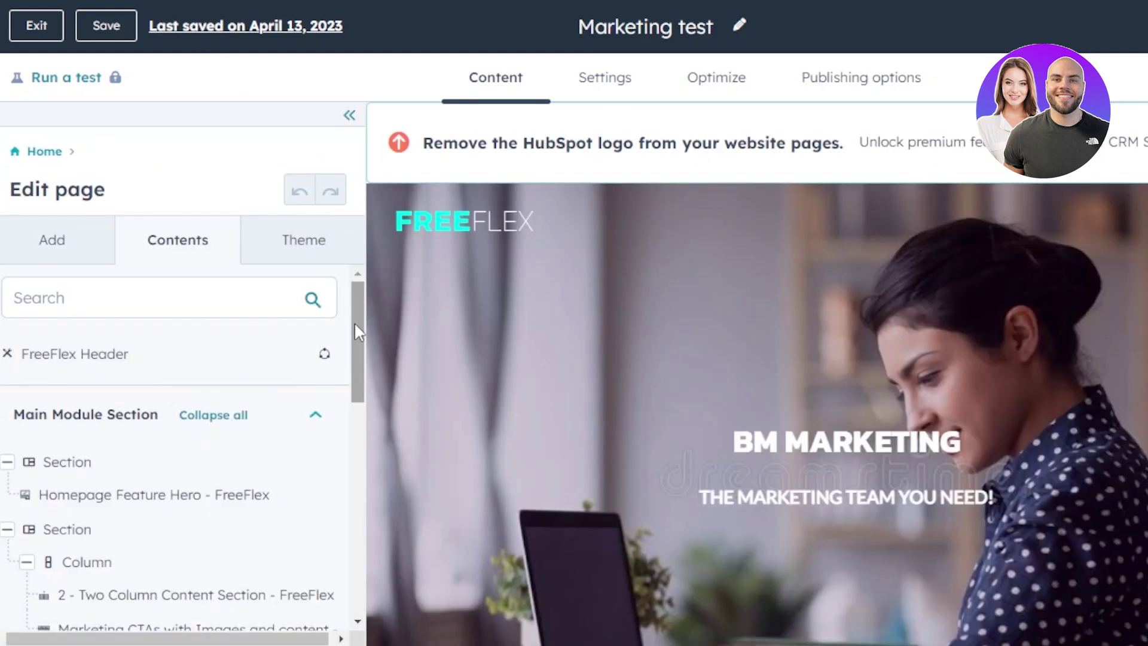
{"action": "left_click", "coordinate": [92, 248]}
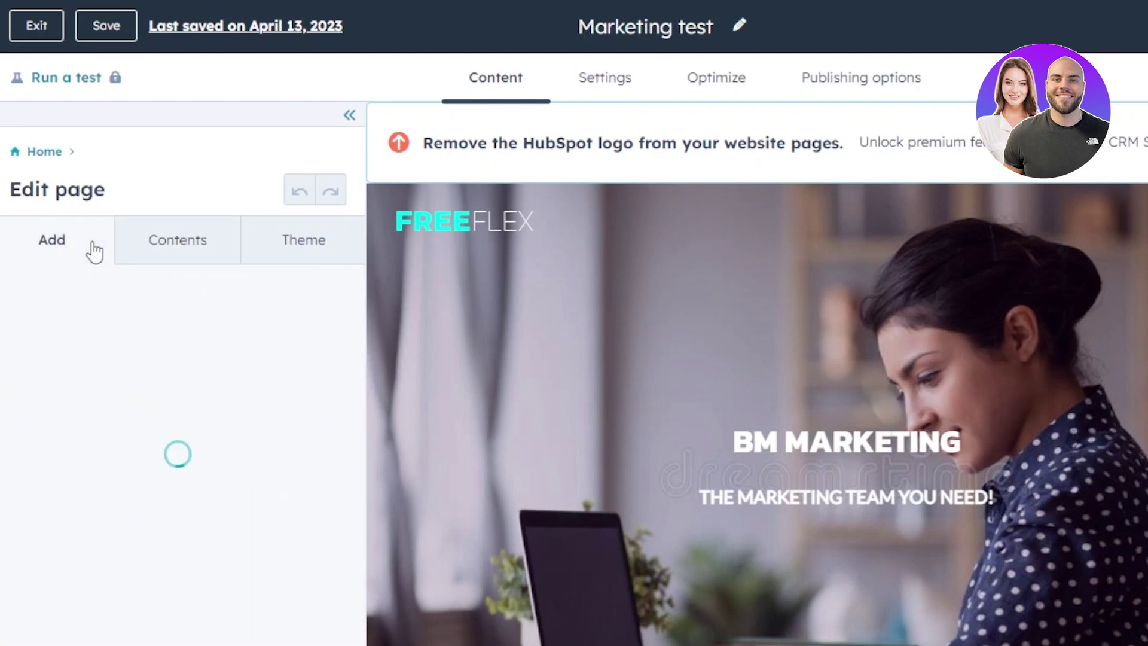
{"action": "left_click", "coordinate": [153, 254]}
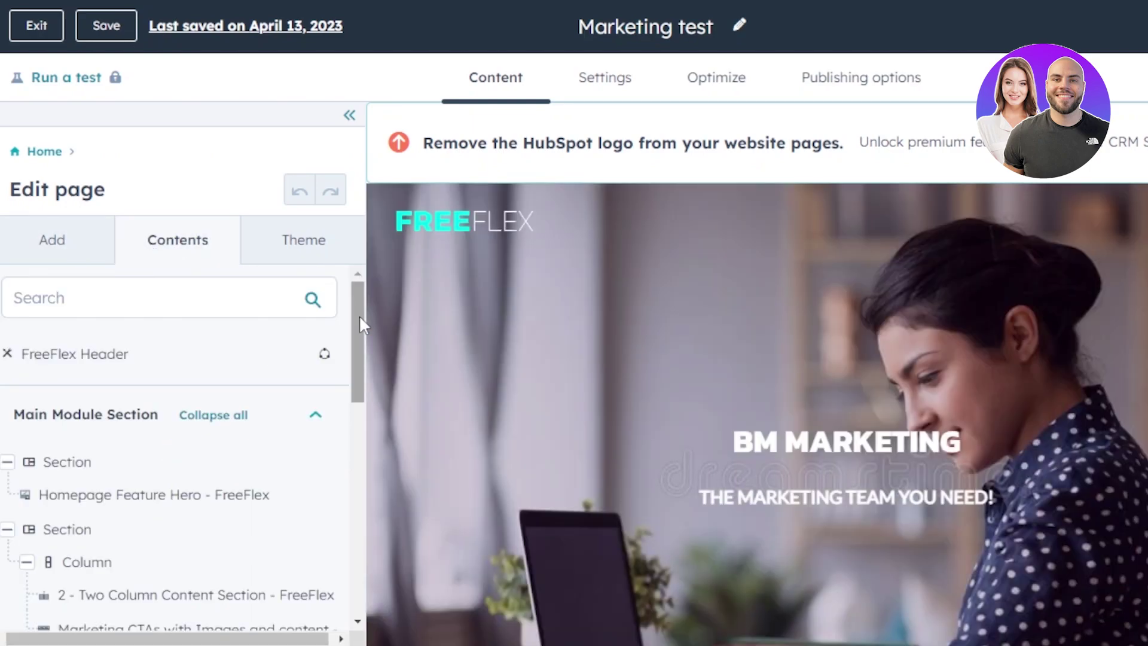
{"action": "left_click_drag", "start_coordinate": [360, 314], "coordinate": [356, 406]}
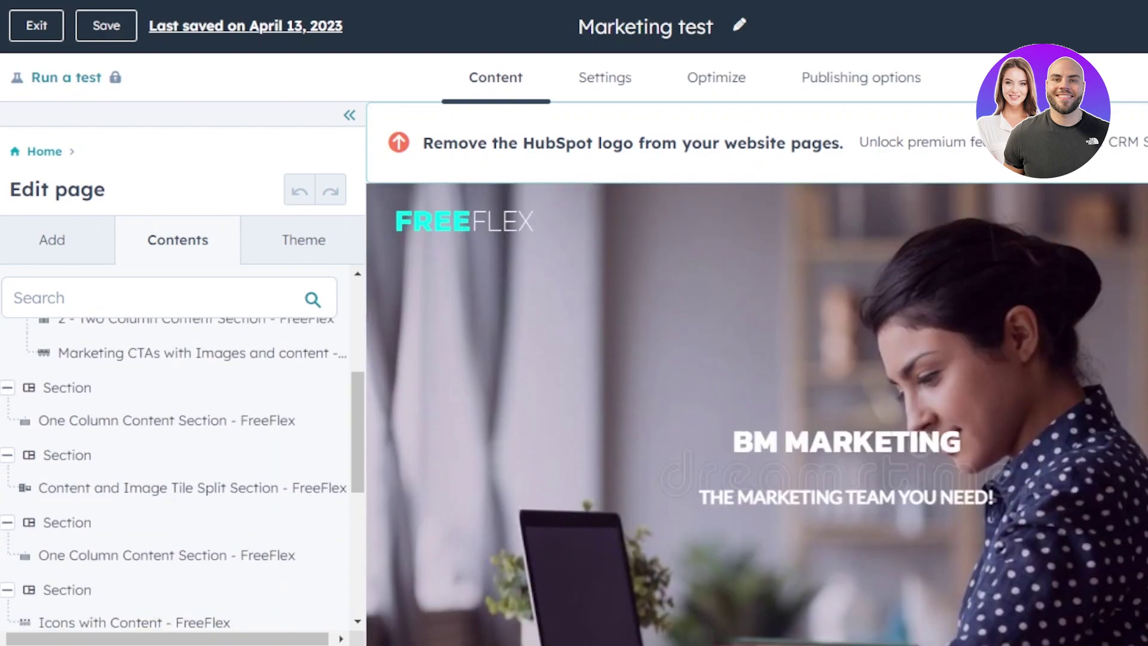
{"action": "scroll", "coordinate": [607, 335], "scroll_direction": "down", "scroll_amount": 5}
{"action": "scroll", "coordinate": [847, 412], "scroll_direction": "down", "scroll_amount": 10}
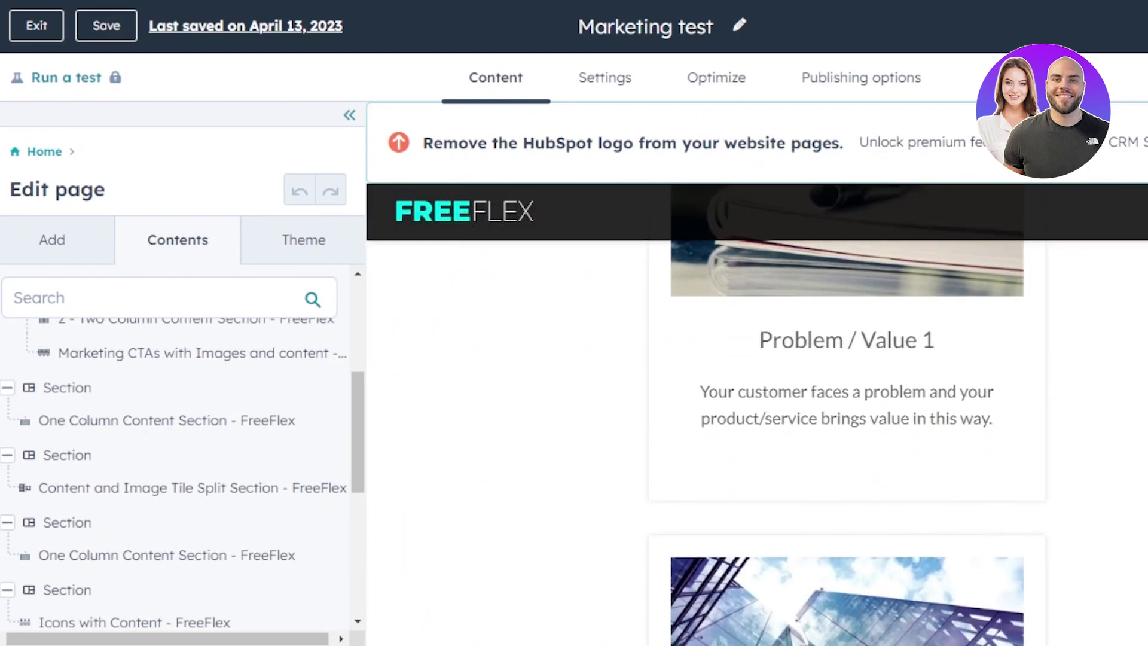
{"action": "scroll", "coordinate": [847, 412], "scroll_direction": "down", "scroll_amount": 4}
{"action": "scroll", "coordinate": [846, 412], "scroll_direction": "up", "scroll_amount": 10}
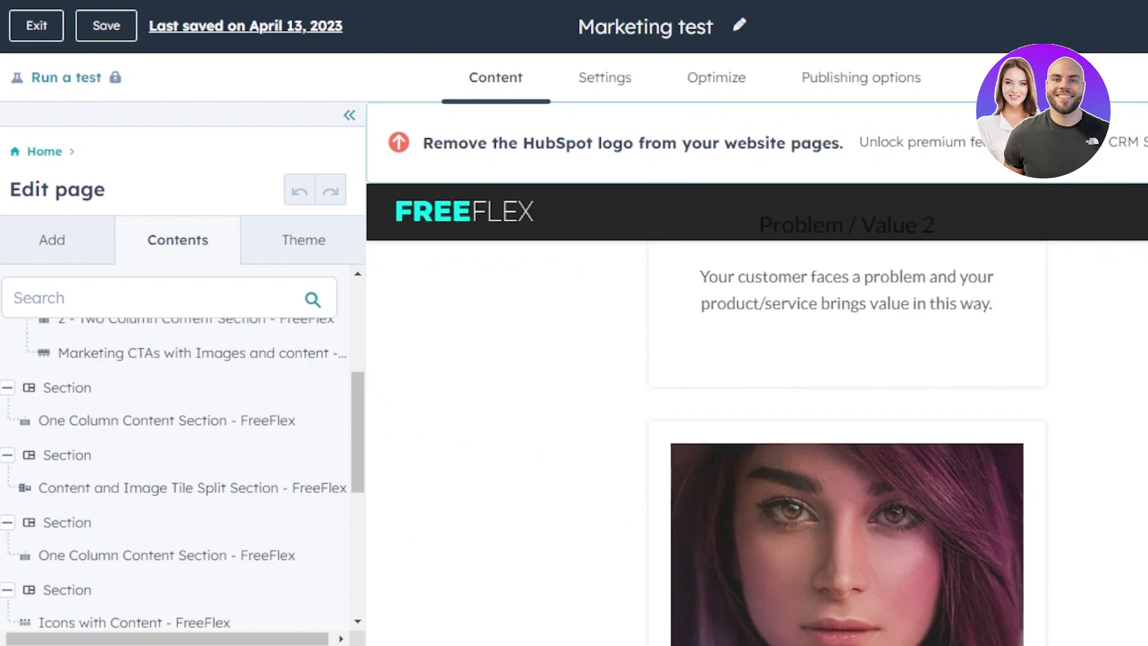
{"action": "scroll", "coordinate": [1053, 307], "scroll_direction": "down", "scroll_amount": 2}
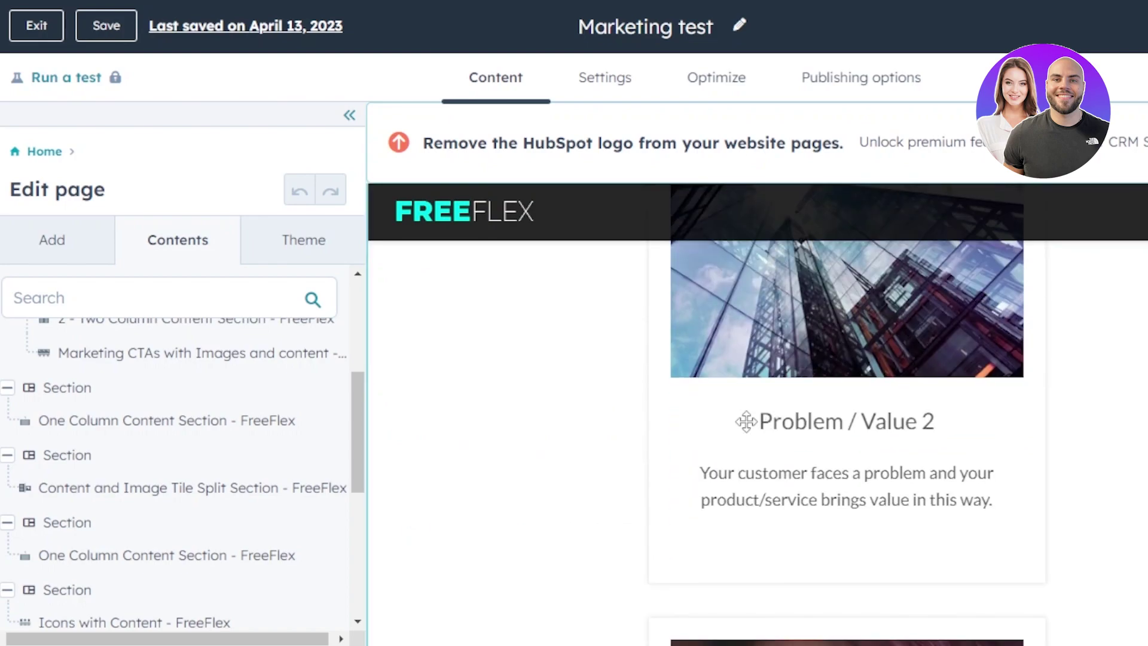
Delete the "Marketing CTAs with Images and content" module that holds the "Problem / Value" cards
{"action": "left_click", "coordinate": [713, 422]}
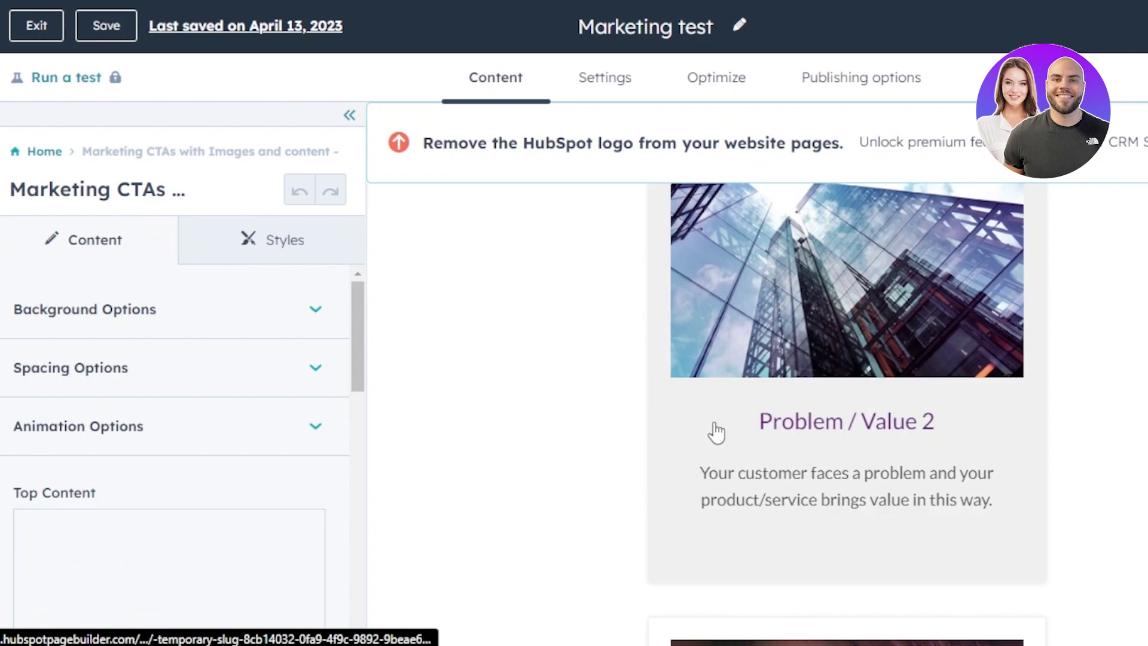
{"action": "scroll", "coordinate": [917, 389], "scroll_direction": "up", "scroll_amount": 3}
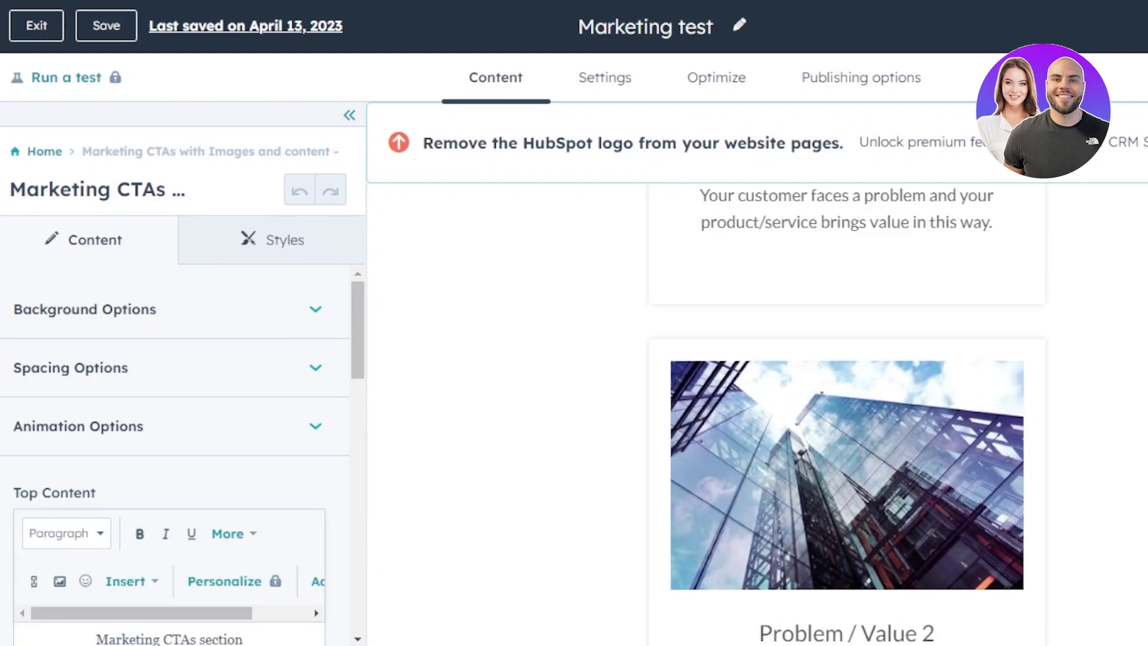
{"action": "key", "text": "Escape"}
{"action": "left_click", "coordinate": [661, 359]}
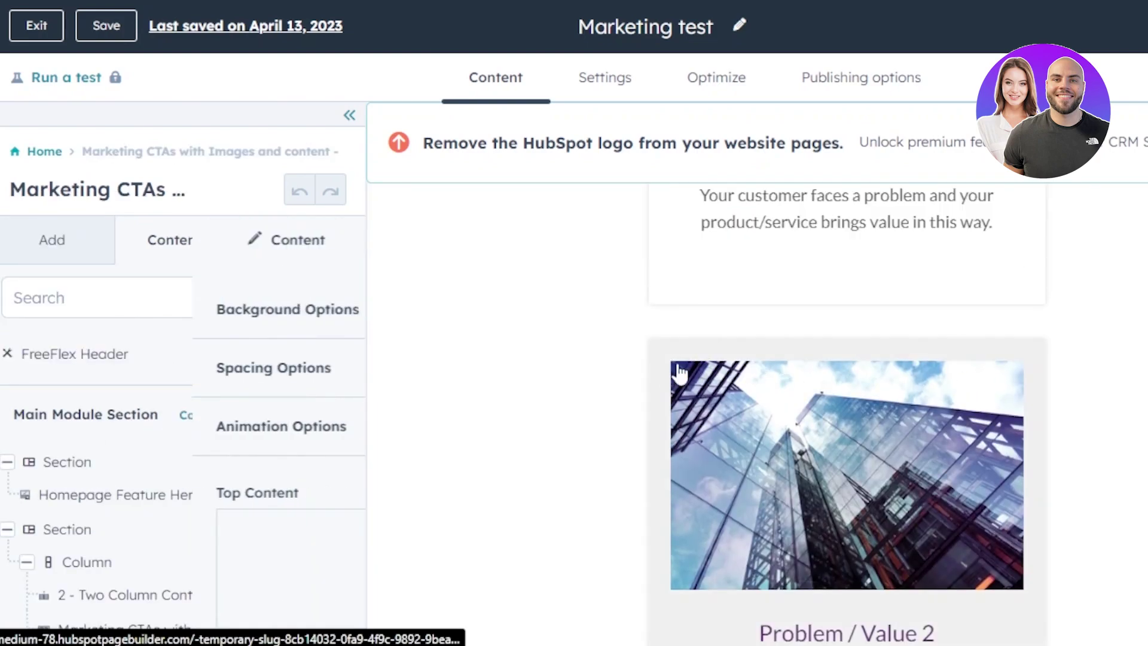
{"action": "left_click_drag", "start_coordinate": [357, 331], "coordinate": [358, 589]}
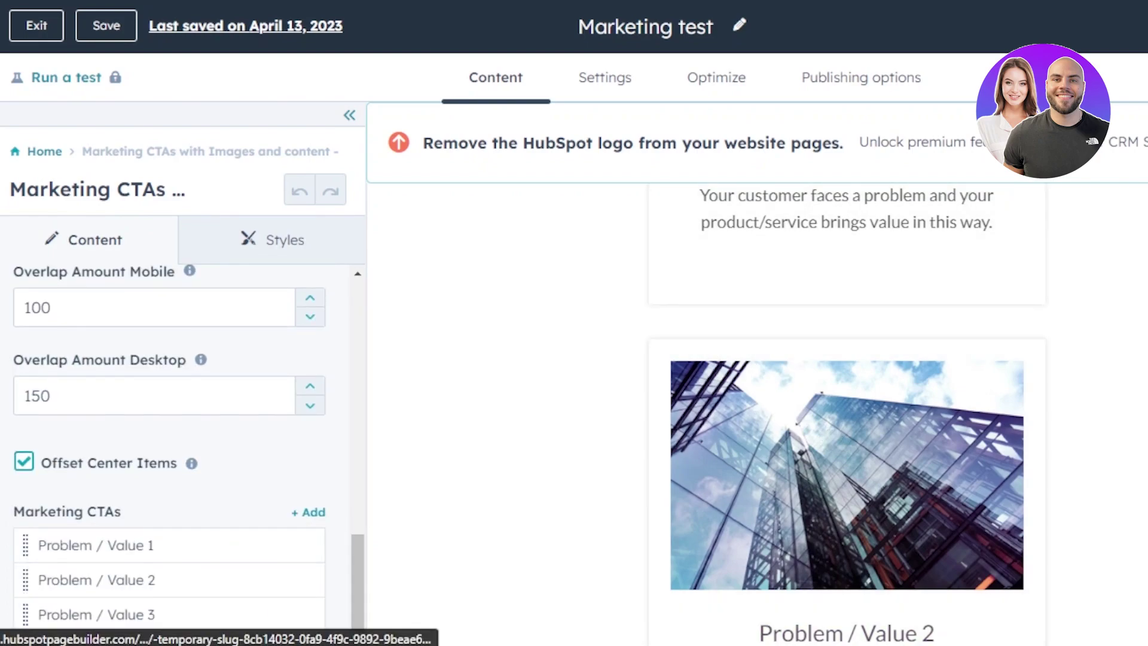
{"action": "scroll", "coordinate": [594, 335], "scroll_direction": "up", "scroll_amount": 5}
{"action": "scroll", "coordinate": [594, 335], "scroll_direction": "down", "scroll_amount": 3}
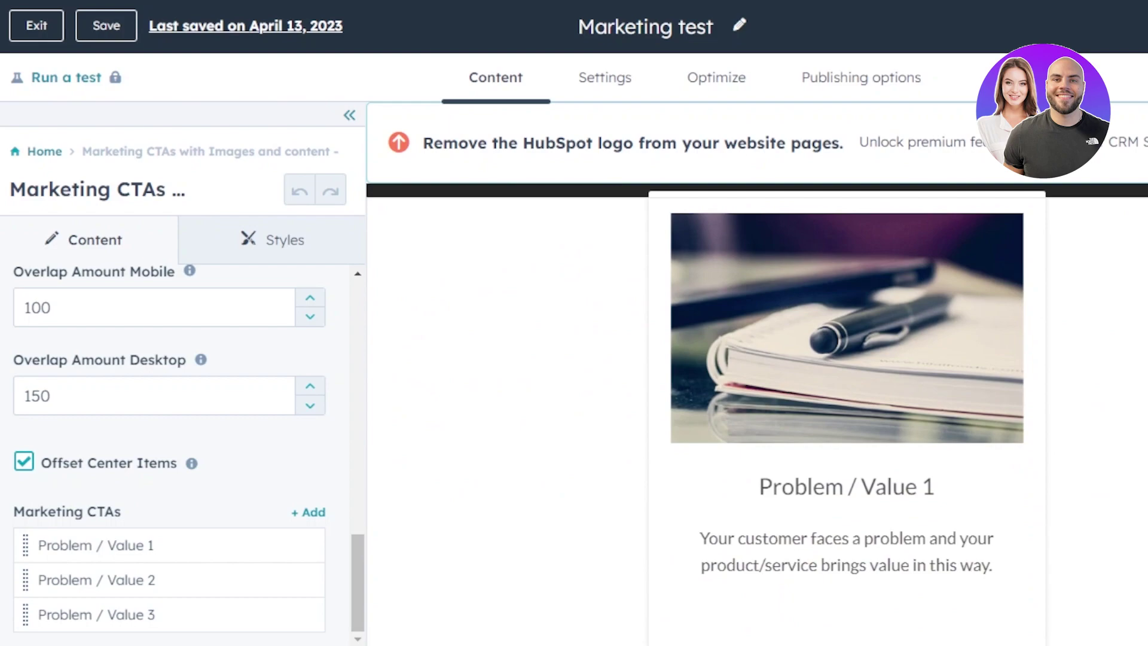
{"action": "left_click", "coordinate": [594, 335]}
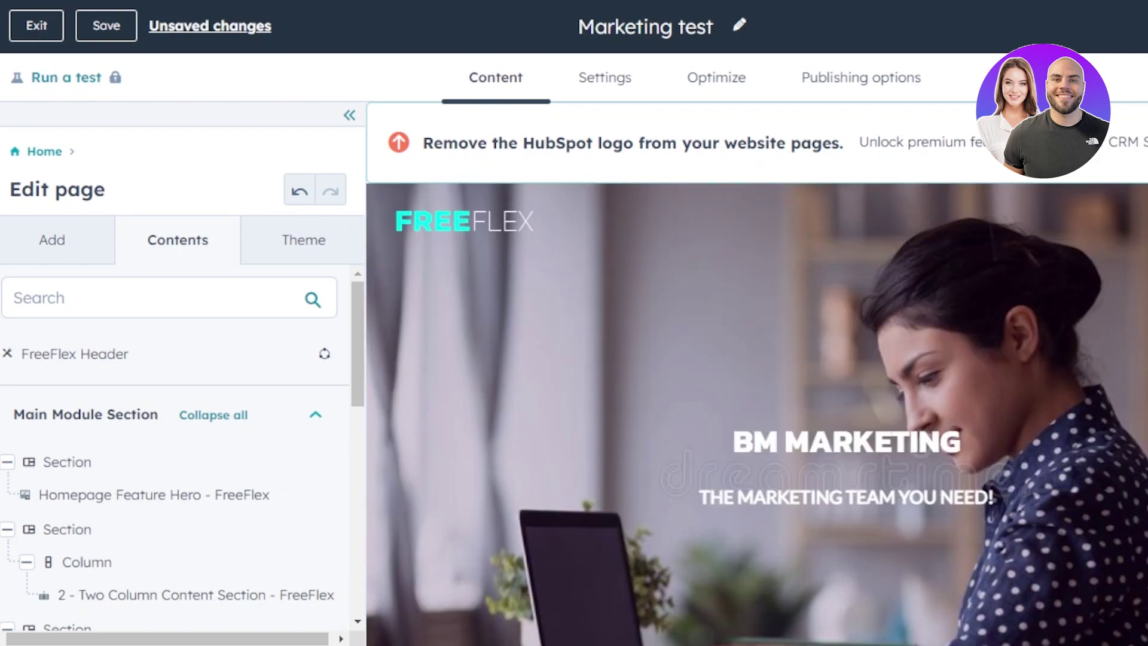
Examine the sections below the two-column content and look through the page's module list
{"action": "scroll", "coordinate": [1134, 266], "scroll_direction": "down", "scroll_amount": 10}
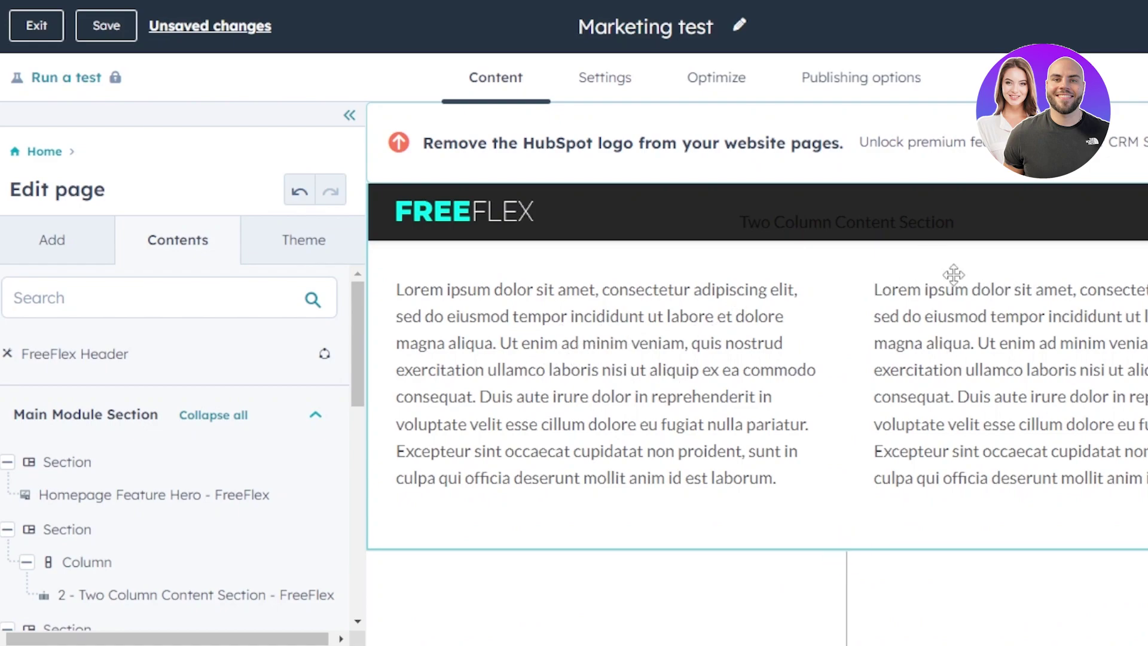
{"action": "scroll", "coordinate": [954, 274], "scroll_direction": "down", "scroll_amount": 6}
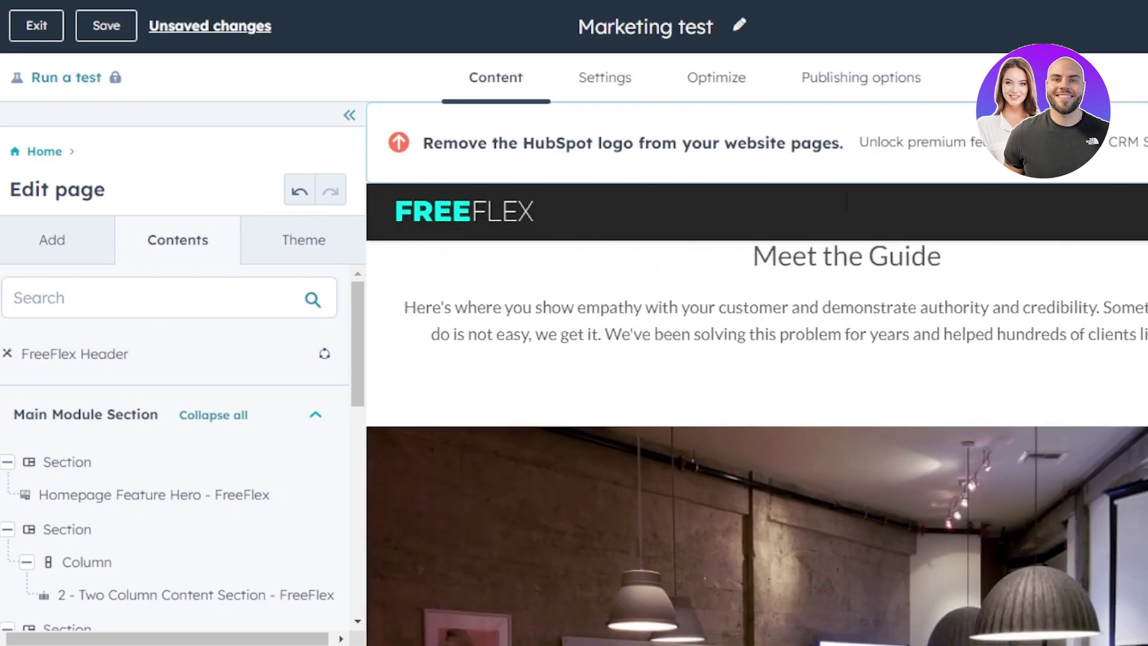
{"action": "scroll", "coordinate": [1020, 358], "scroll_direction": "down", "scroll_amount": 2}
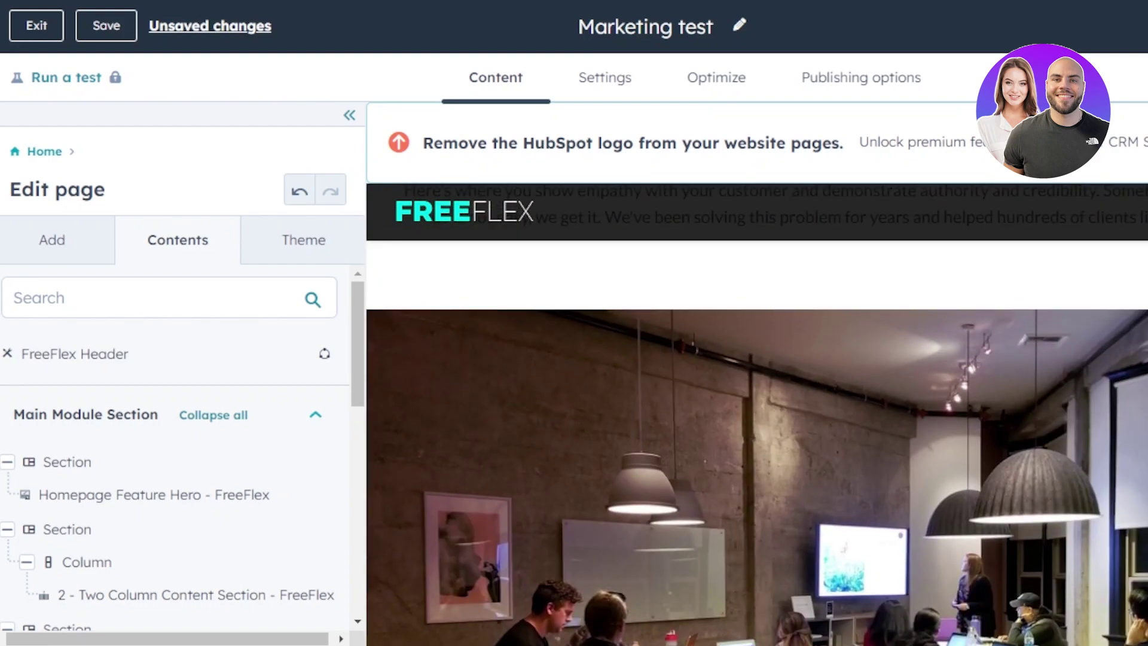
{"action": "left_click", "coordinate": [102, 256]}
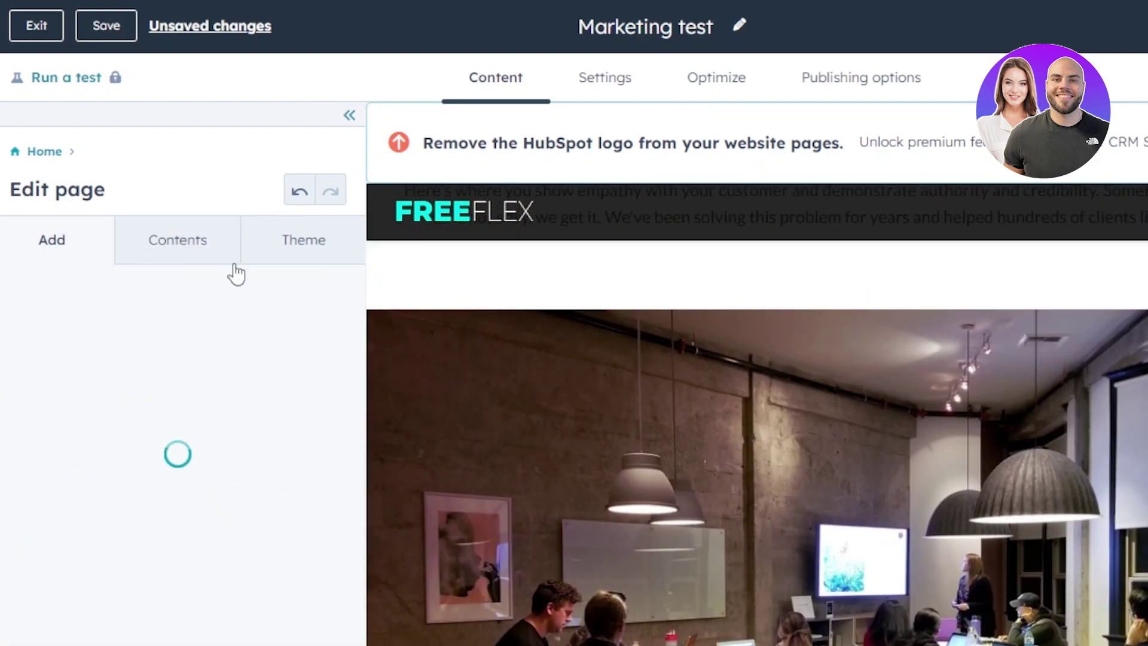
{"action": "left_click", "coordinate": [193, 250]}
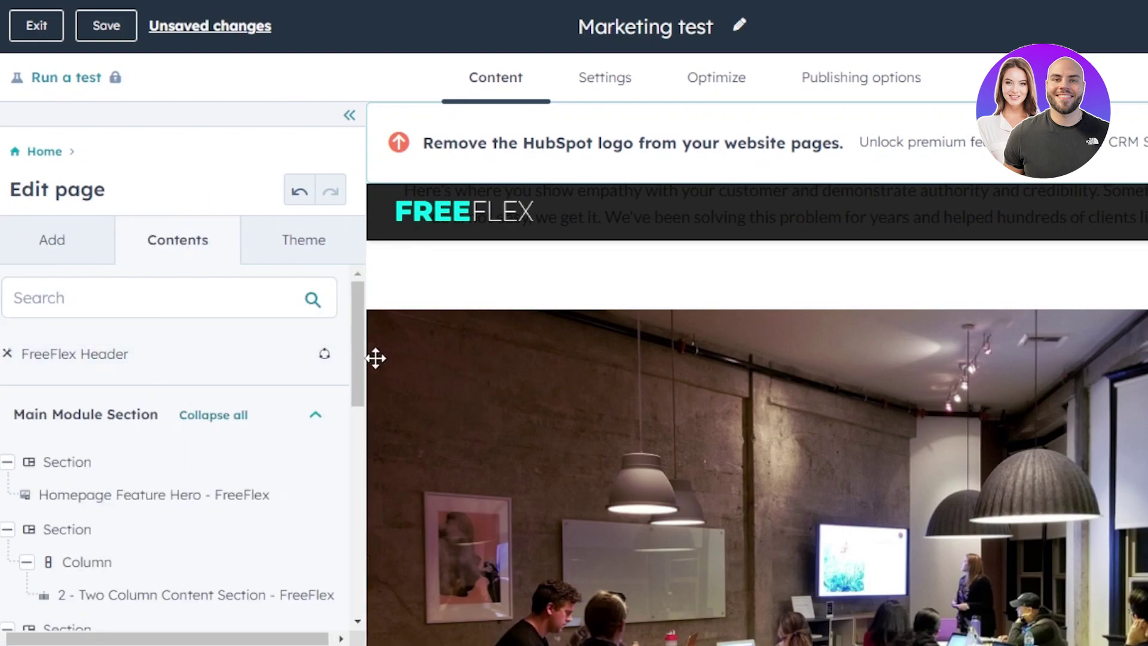
{"action": "scroll", "coordinate": [358, 323], "scroll_direction": "down", "scroll_amount": 1}
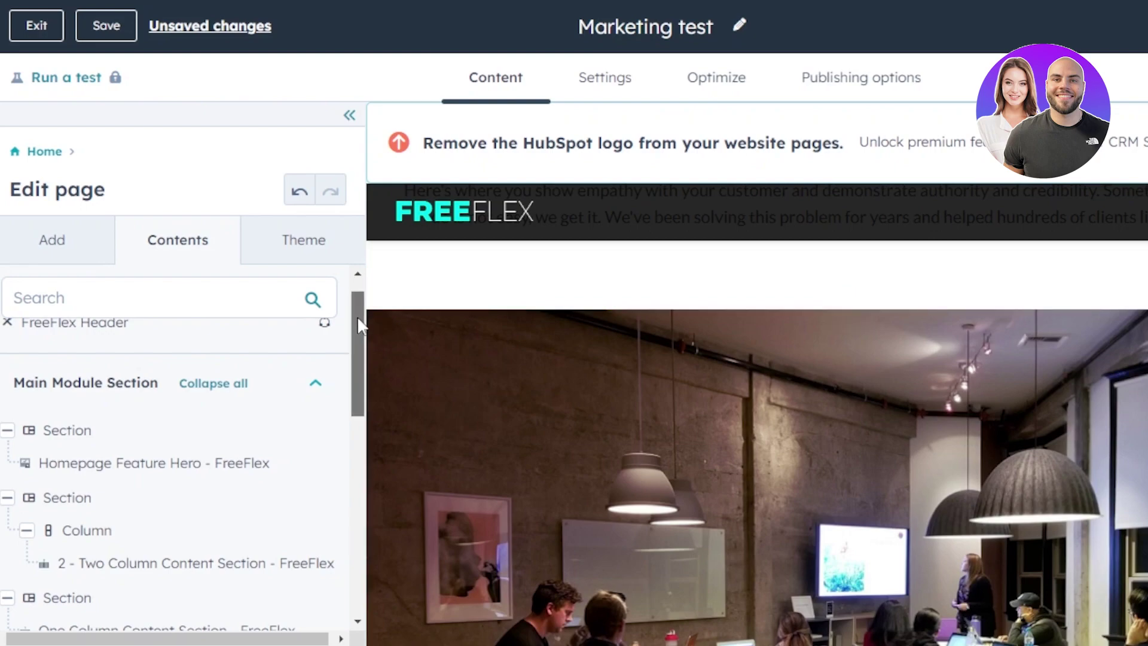
{"action": "mouse_move", "coordinate": [357, 315]}
{"action": "left_mouse_down"}
{"action": "mouse_move", "coordinate": [357, 362]}
{"action": "mouse_move", "coordinate": [356, 327]}
{"action": "left_mouse_up"}
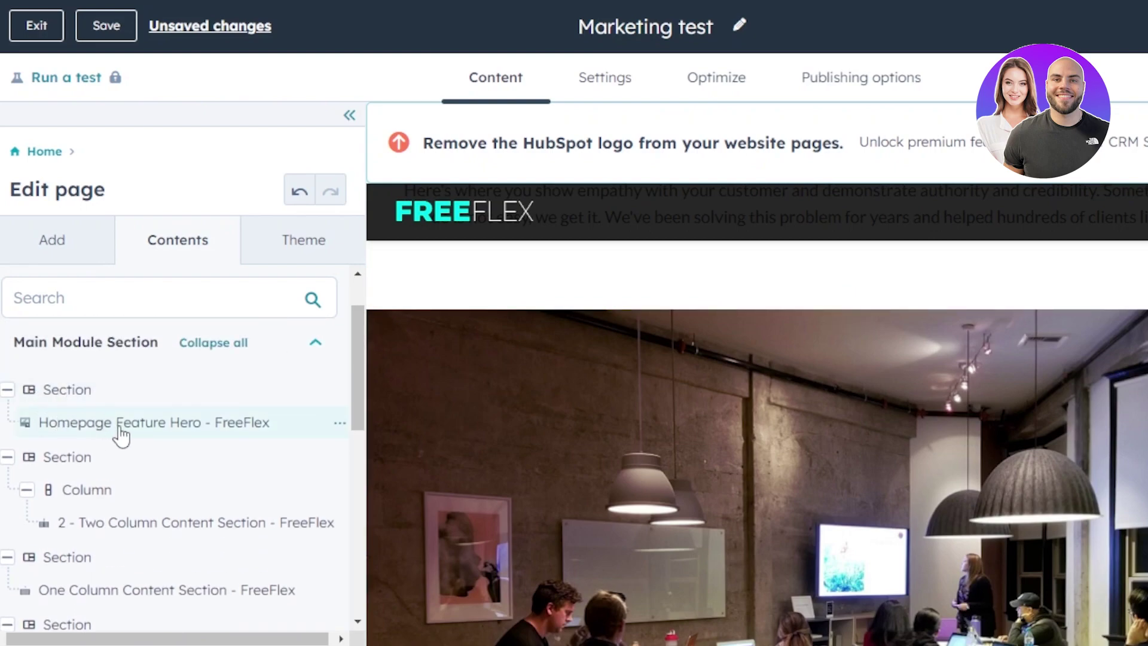
{"action": "left_click_drag", "start_coordinate": [359, 350], "coordinate": [357, 464]}
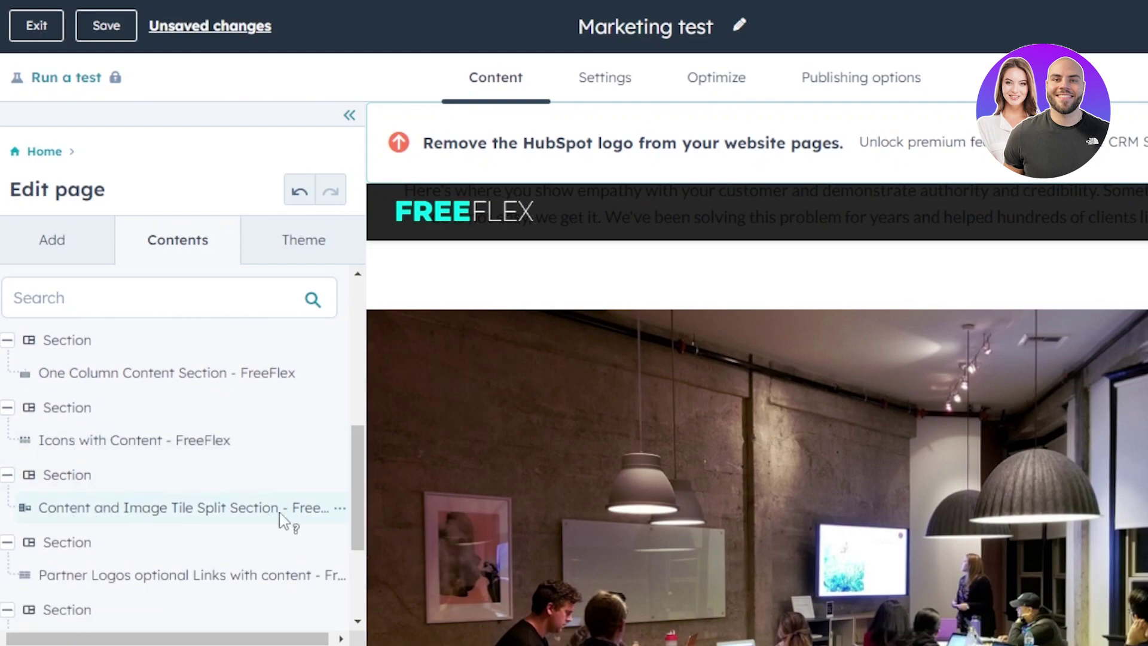
Delete the "Icons with Content" module from the section above "Get this Free Lead Magnet"
{"action": "scroll", "coordinate": [757, 415], "scroll_direction": "down", "scroll_amount": 10}
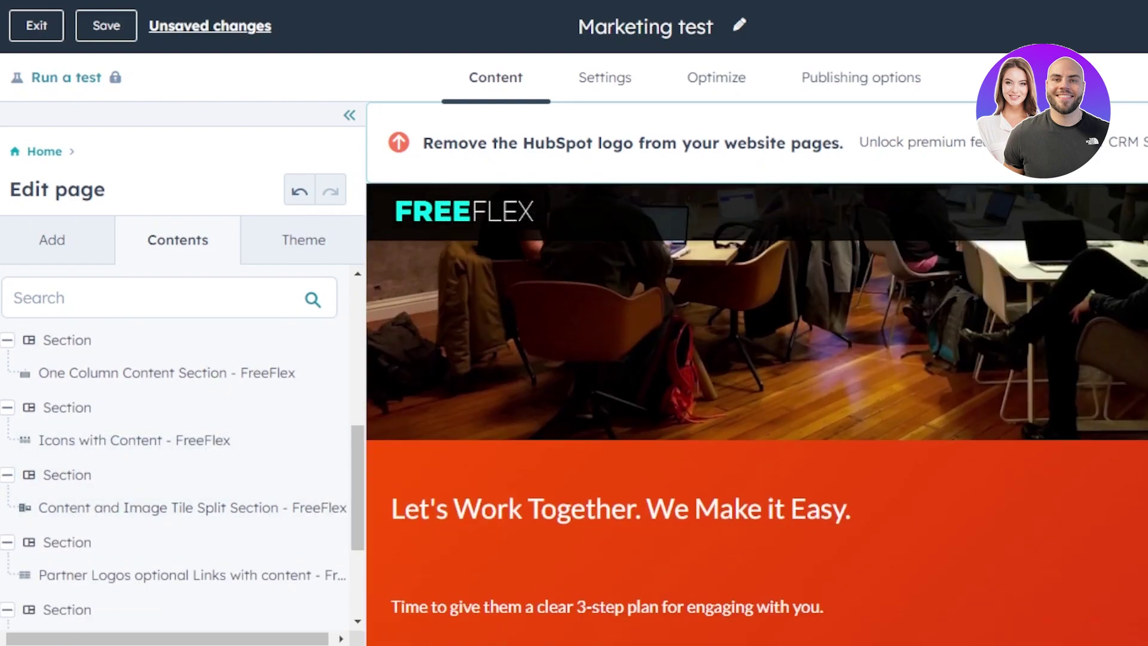
{"action": "scroll", "coordinate": [823, 384], "scroll_direction": "down", "scroll_amount": 8}
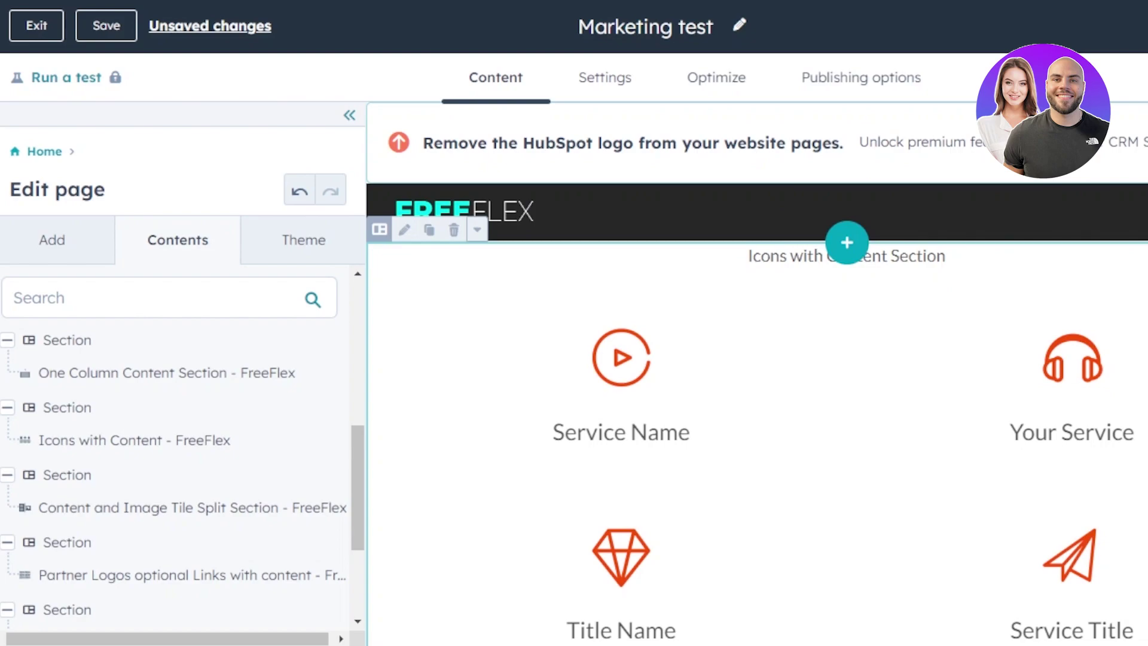
{"action": "key", "text": "Delete"}
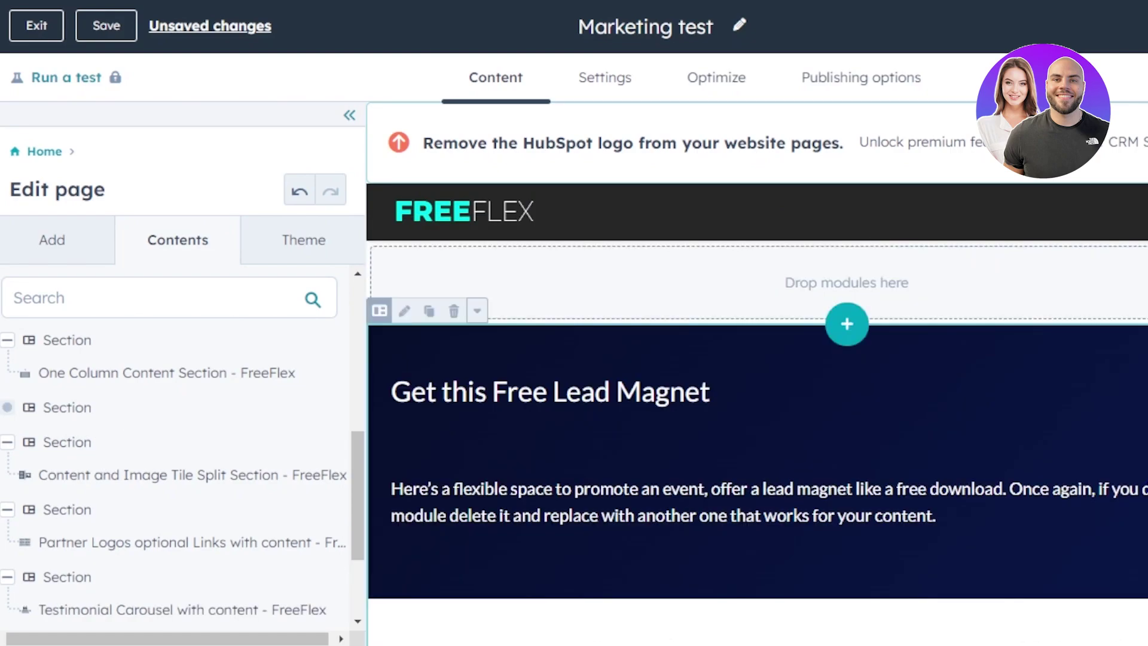
Delete the "Get this Free Lead Magnet" split module and remove the two empty sections above "Our Clients"
{"action": "scroll", "coordinate": [757, 412], "scroll_direction": "down", "scroll_amount": 4}
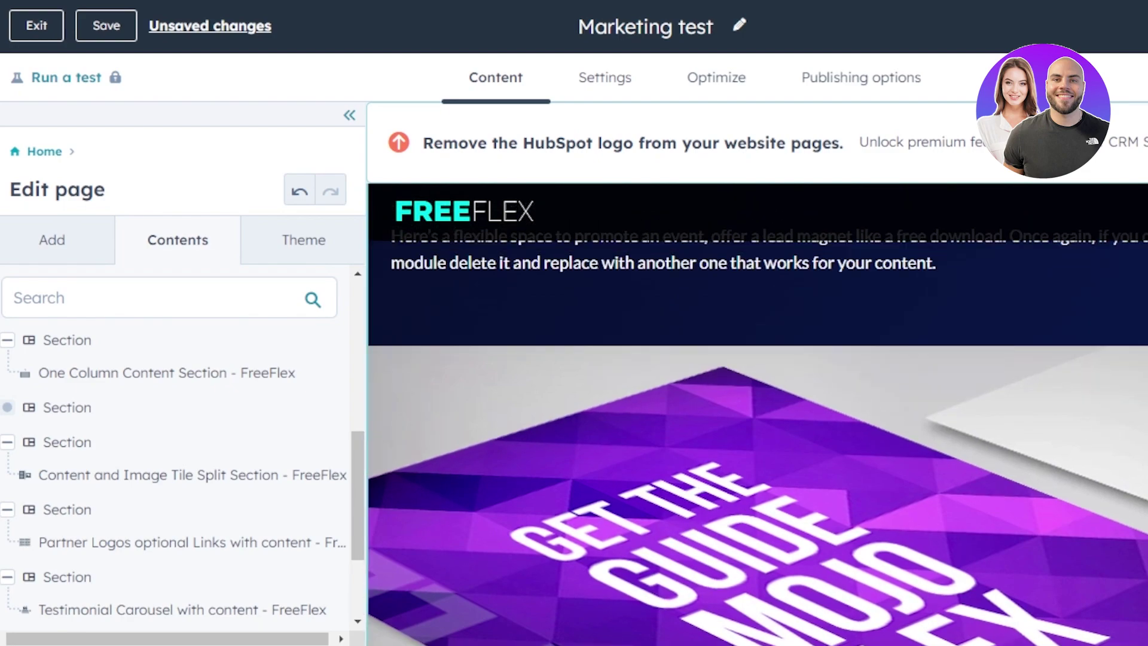
{"action": "left_click", "coordinate": [192, 475]}
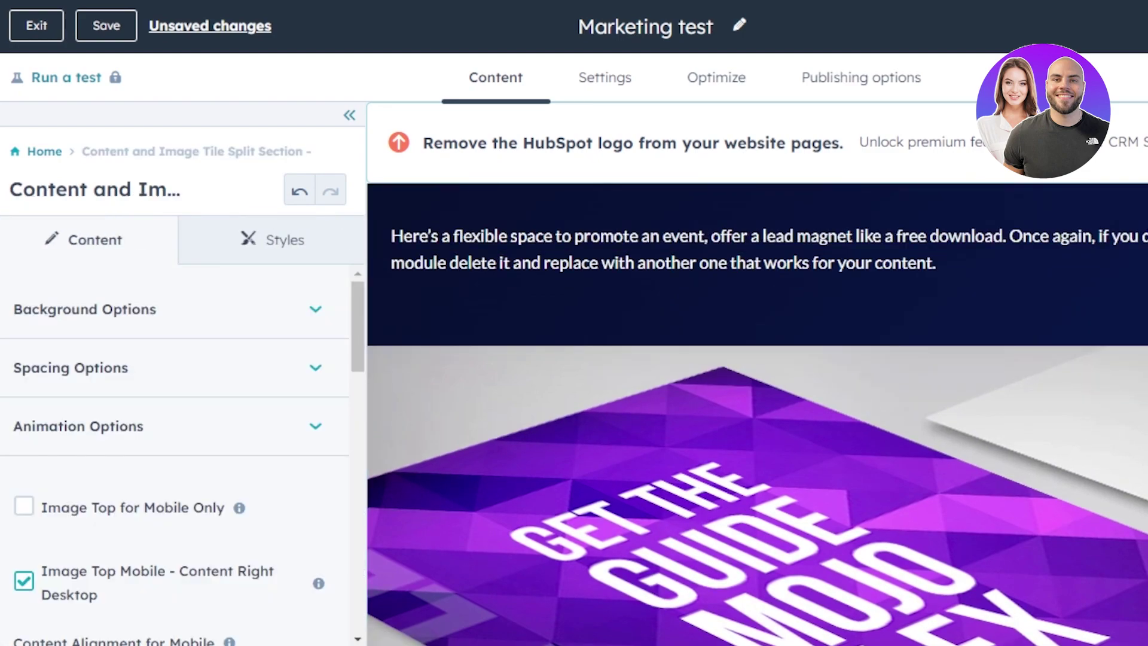
{"action": "scroll", "coordinate": [756, 413], "scroll_direction": "up", "scroll_amount": 6}
{"action": "key", "text": "Escape"}
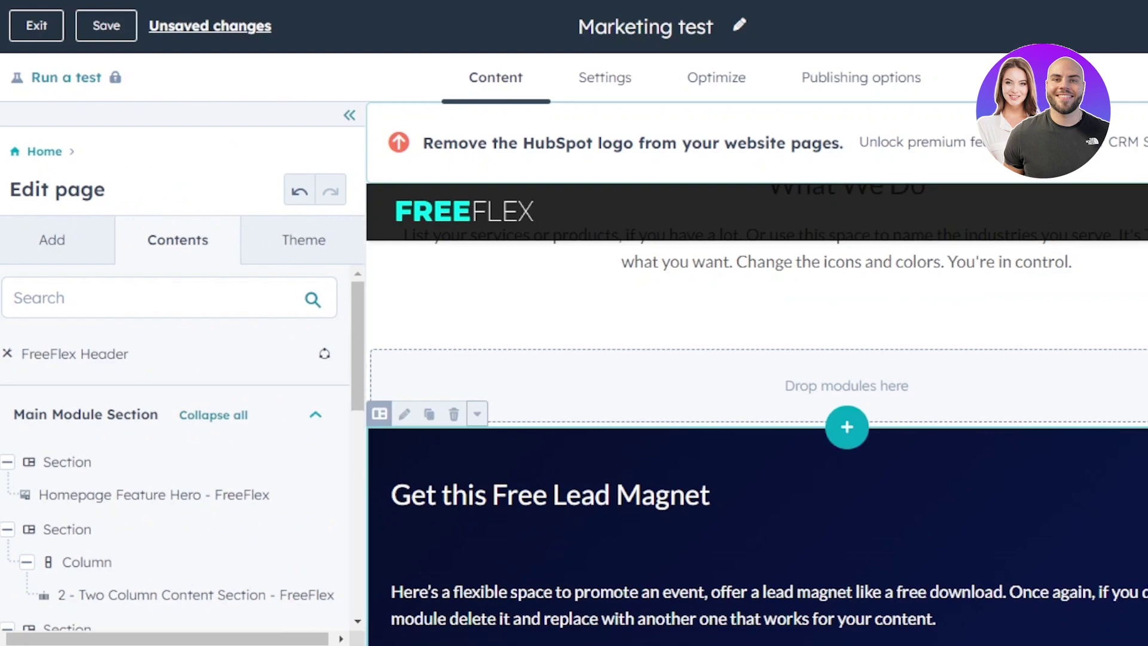
{"action": "key", "text": "Delete"}
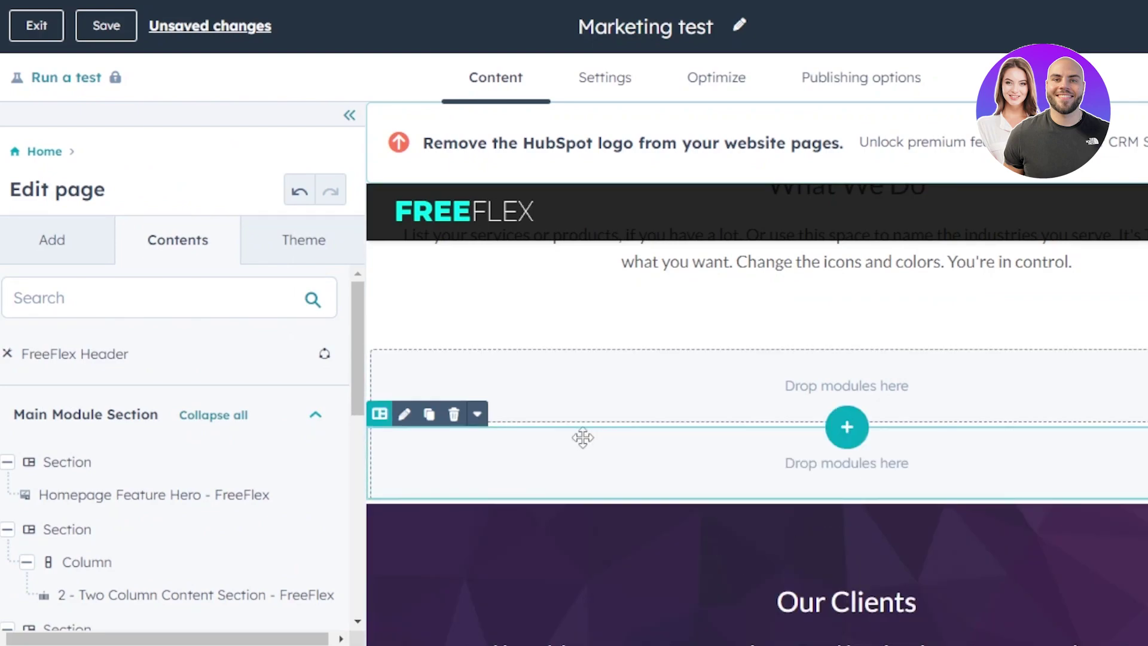
{"action": "left_click", "coordinate": [454, 415]}
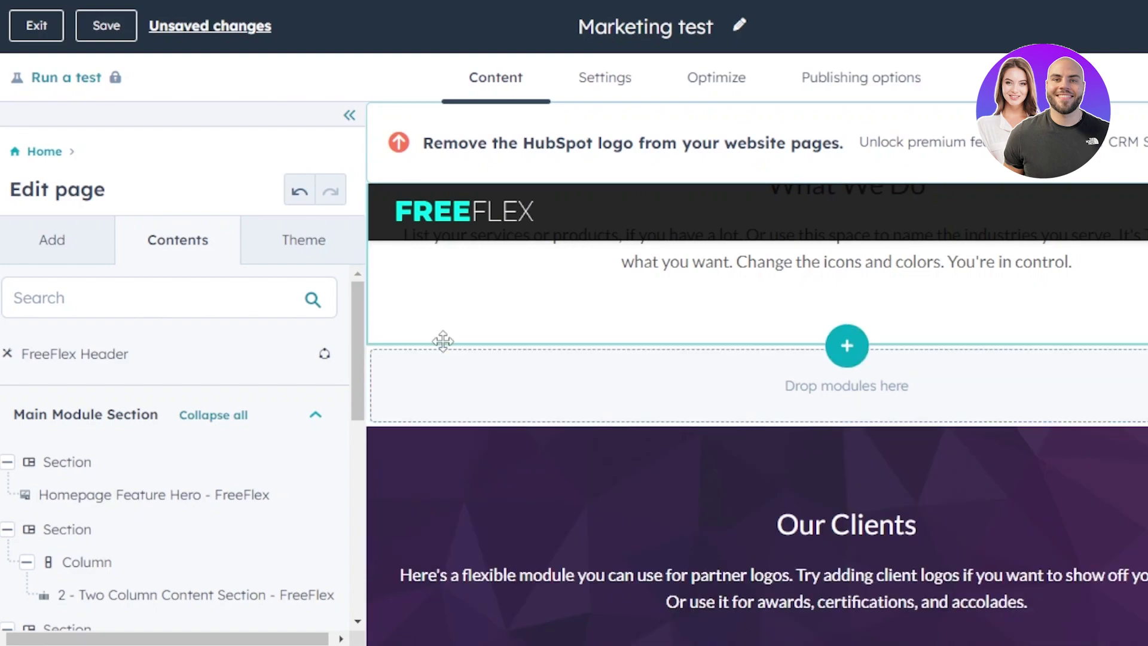
{"action": "left_click", "coordinate": [452, 338]}
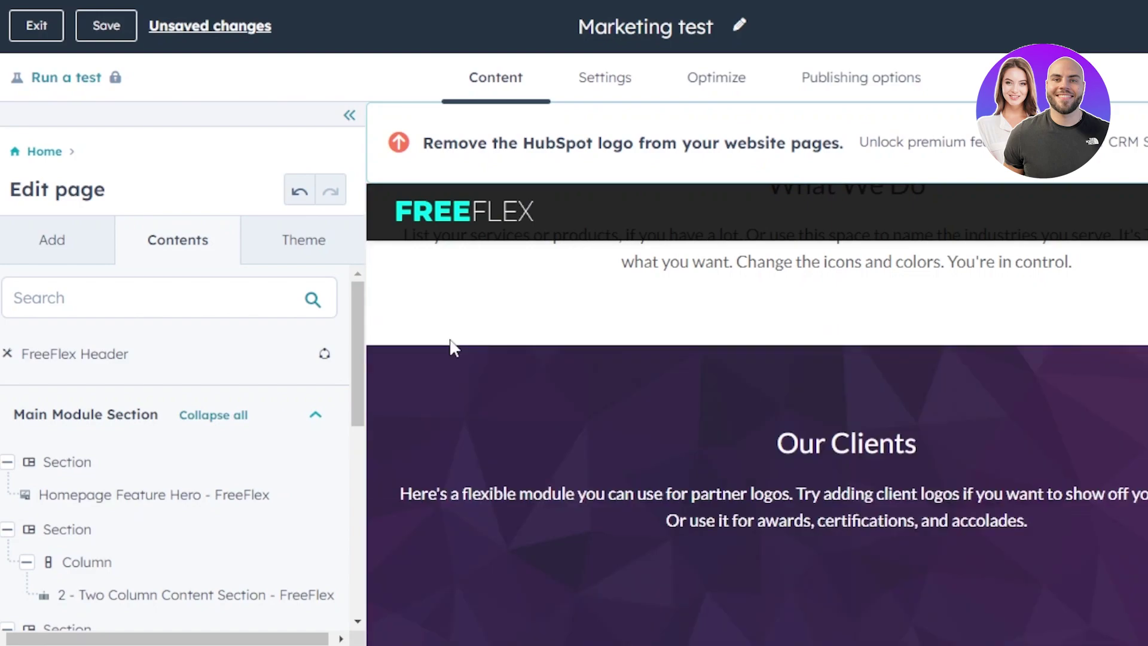
Examine the client logos and testimonial carousel below the hero content, and open the style options of the map section
{"action": "scroll", "coordinate": [452, 346], "scroll_direction": "down", "scroll_amount": 5}
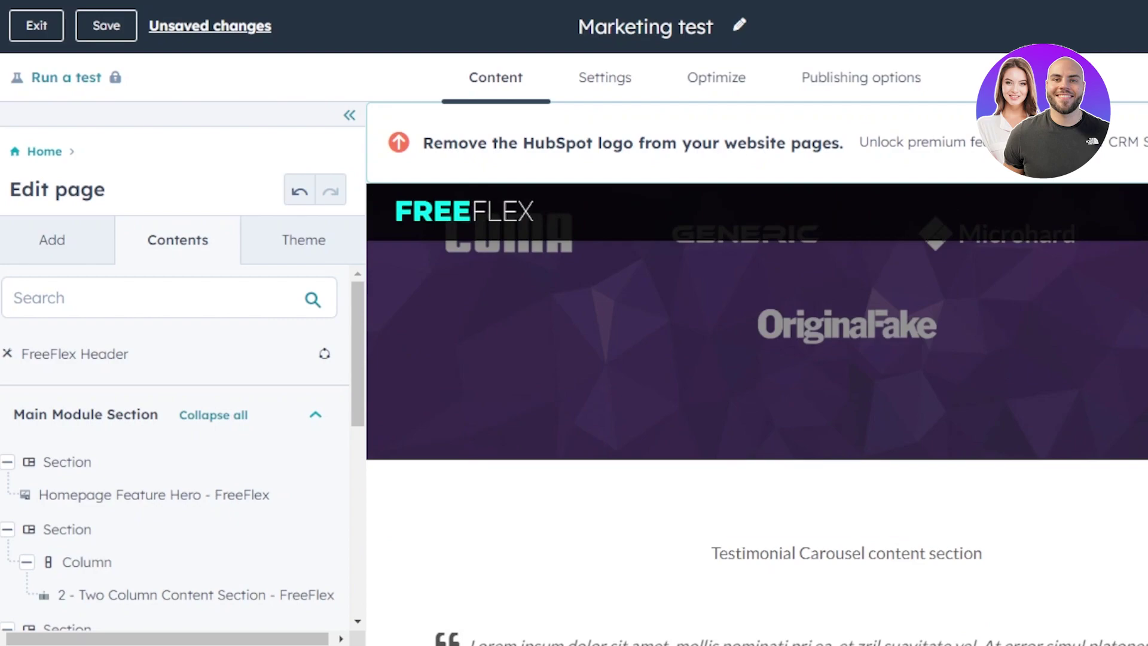
{"action": "scroll", "coordinate": [757, 412], "scroll_direction": "down", "scroll_amount": 10}
{"action": "scroll", "coordinate": [756, 413], "scroll_direction": "up", "scroll_amount": 5}
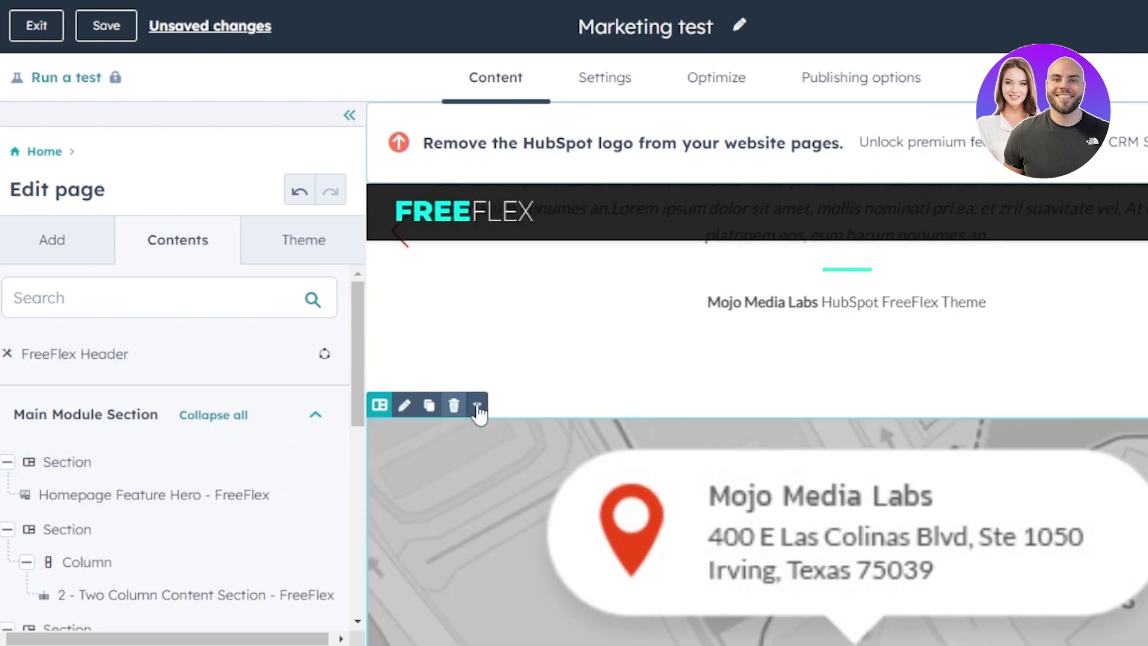
{"action": "left_click", "coordinate": [404, 406]}
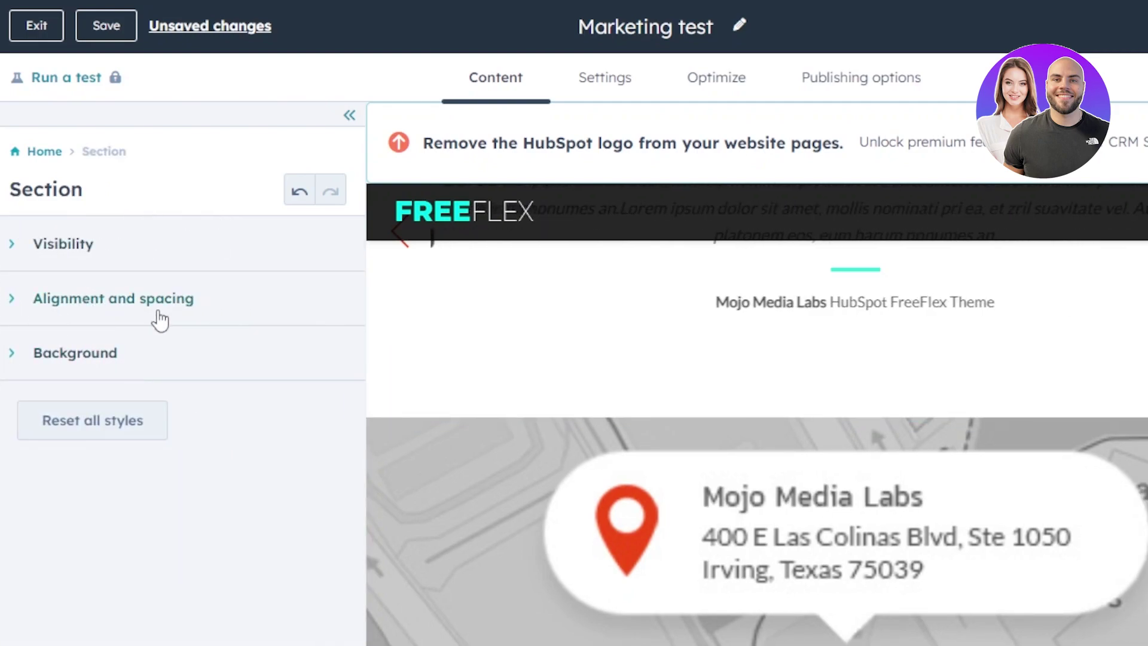
{"action": "scroll", "coordinate": [757, 413], "scroll_direction": "down", "scroll_amount": 5}
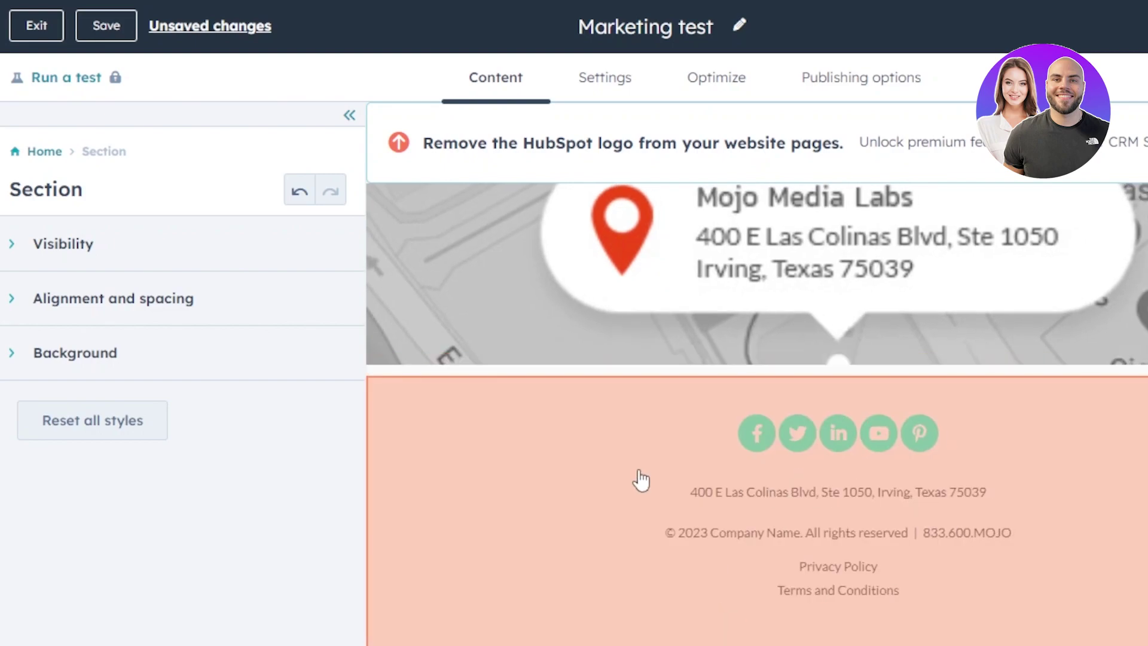
{"action": "left_click", "coordinate": [641, 480]}
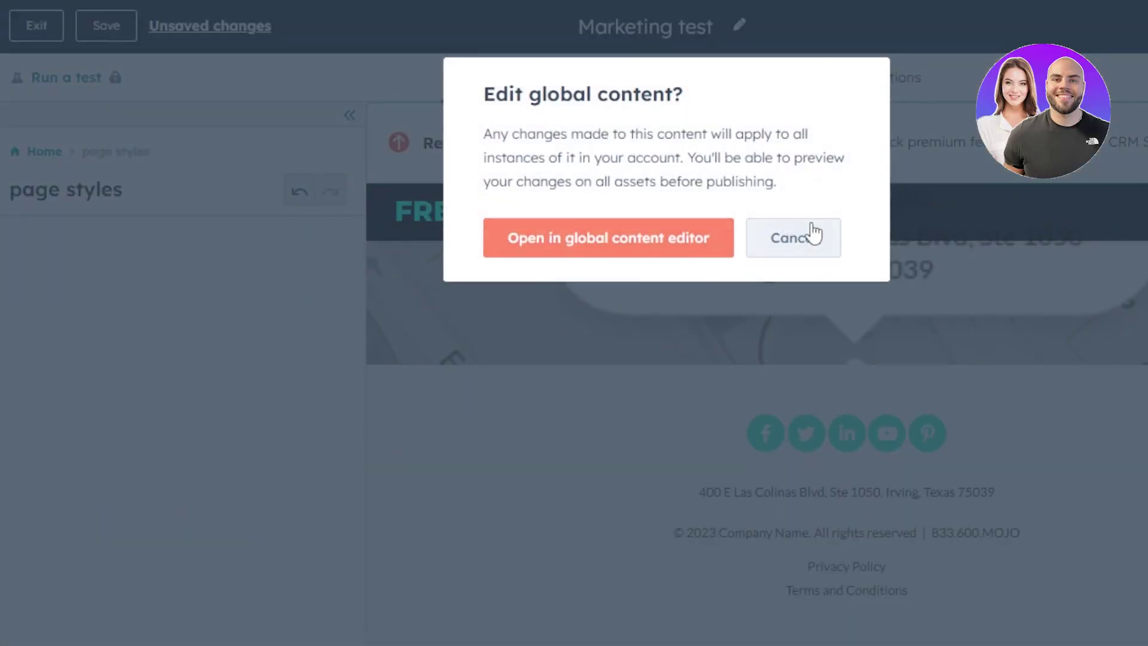
{"action": "left_click", "coordinate": [807, 245]}
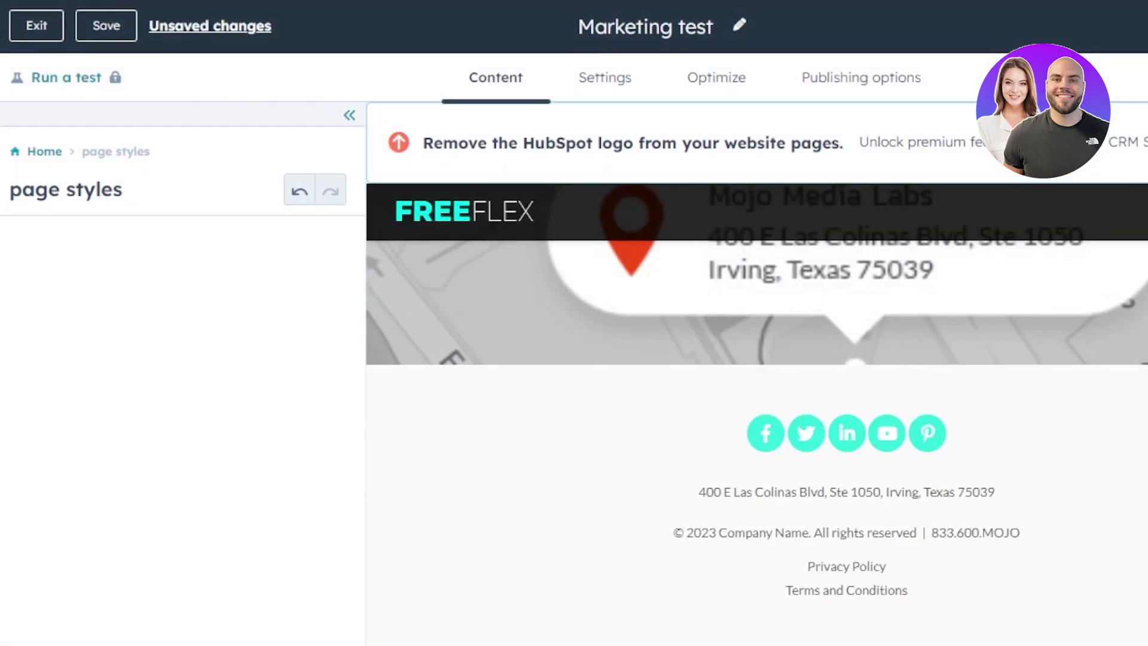
Review the whole page from the "BM Marketing" hero through the testimonial carousel to the footer
{"action": "scroll", "coordinate": [756, 414], "scroll_direction": "up", "scroll_amount": 20}
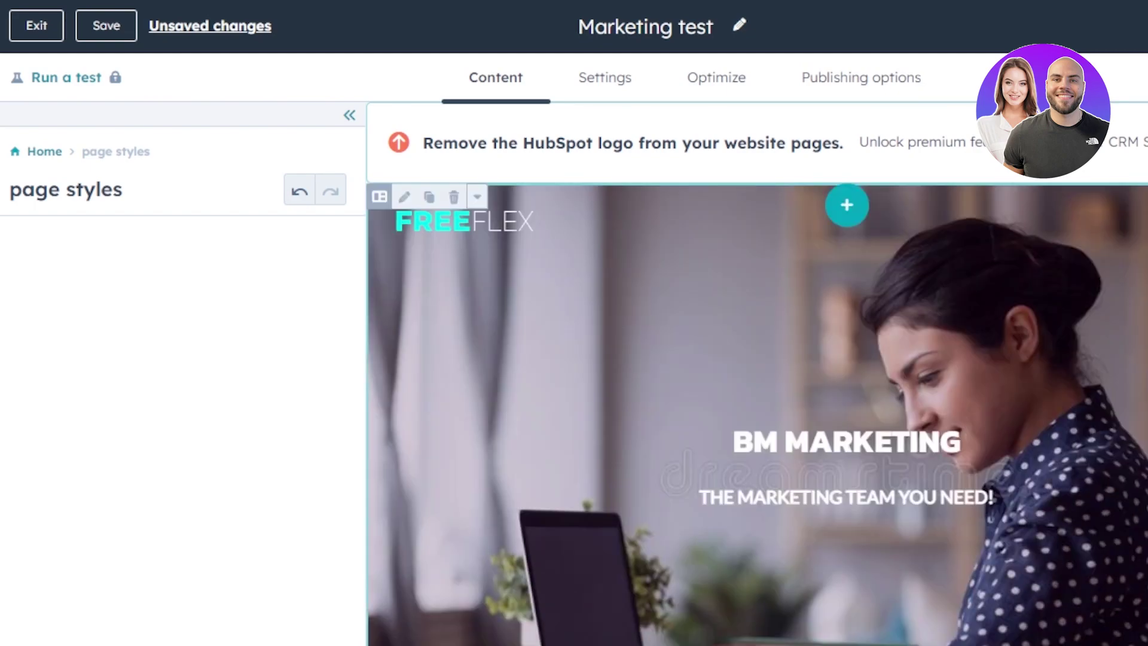
{"action": "scroll", "coordinate": [757, 415], "scroll_direction": "down", "scroll_amount": 5}
{"action": "scroll", "coordinate": [757, 415], "scroll_direction": "down", "scroll_amount": 5}
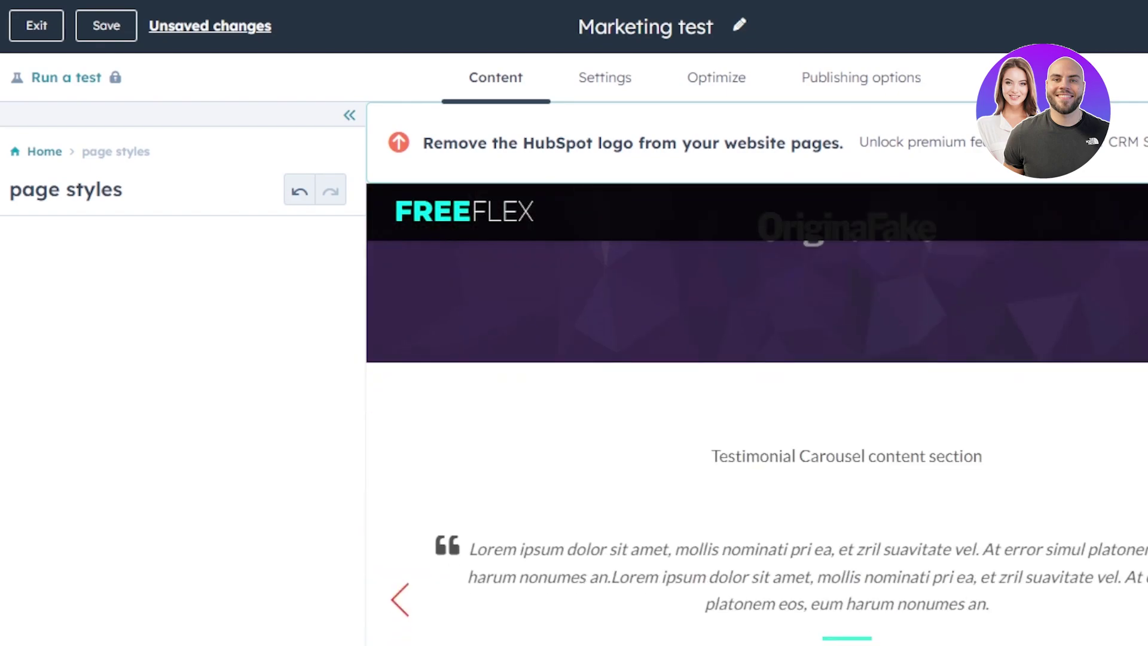
{"action": "scroll", "coordinate": [756, 415], "scroll_direction": "down", "scroll_amount": 10}
{"action": "scroll", "coordinate": [757, 415], "scroll_direction": "up", "scroll_amount": 20}
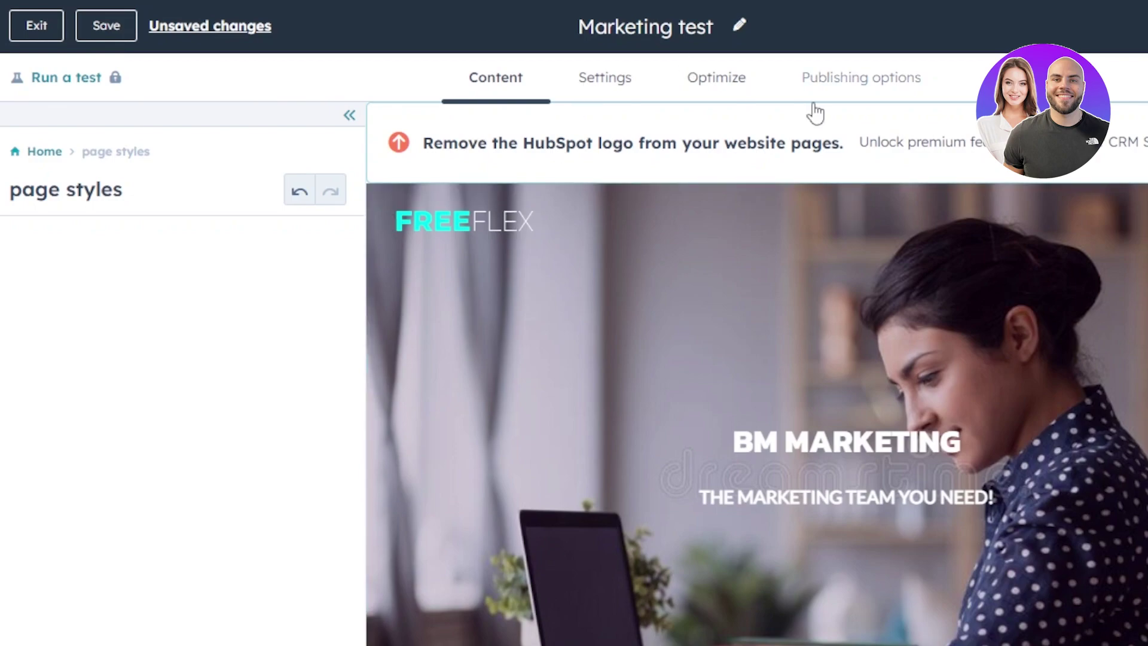
Review the page settings, from page title, language and URL to meta description, featured image and advanced options
{"action": "left_click", "coordinate": [617, 87]}
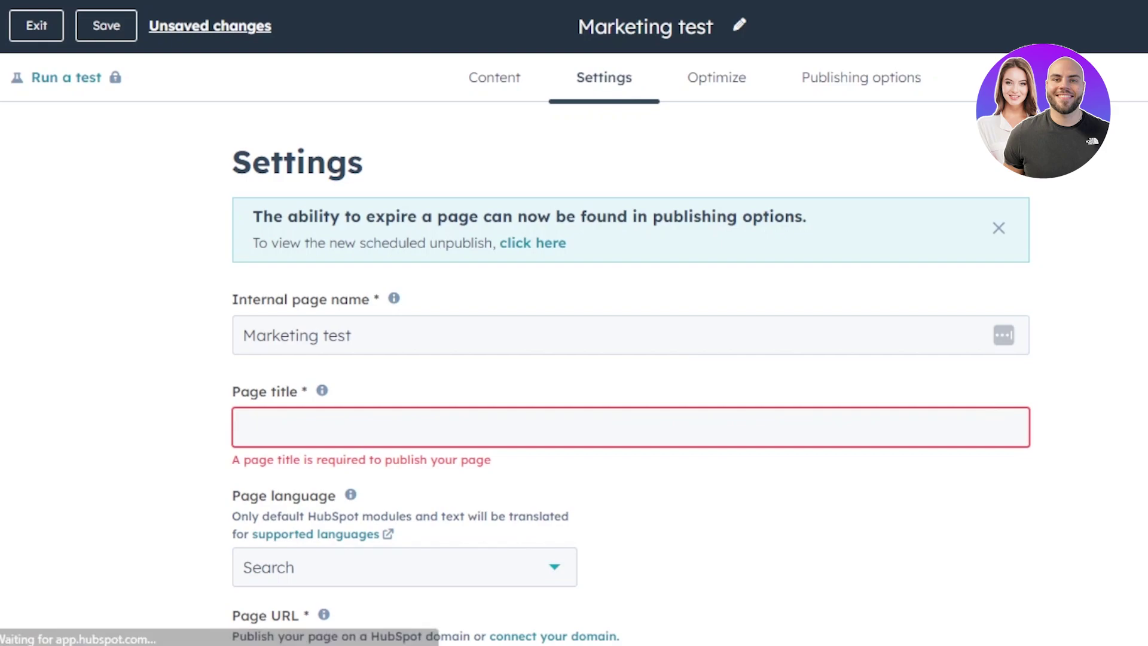
{"action": "scroll", "coordinate": [630, 377], "scroll_direction": "down", "scroll_amount": 1}
{"action": "scroll", "coordinate": [630, 377], "scroll_direction": "down", "scroll_amount": 8}
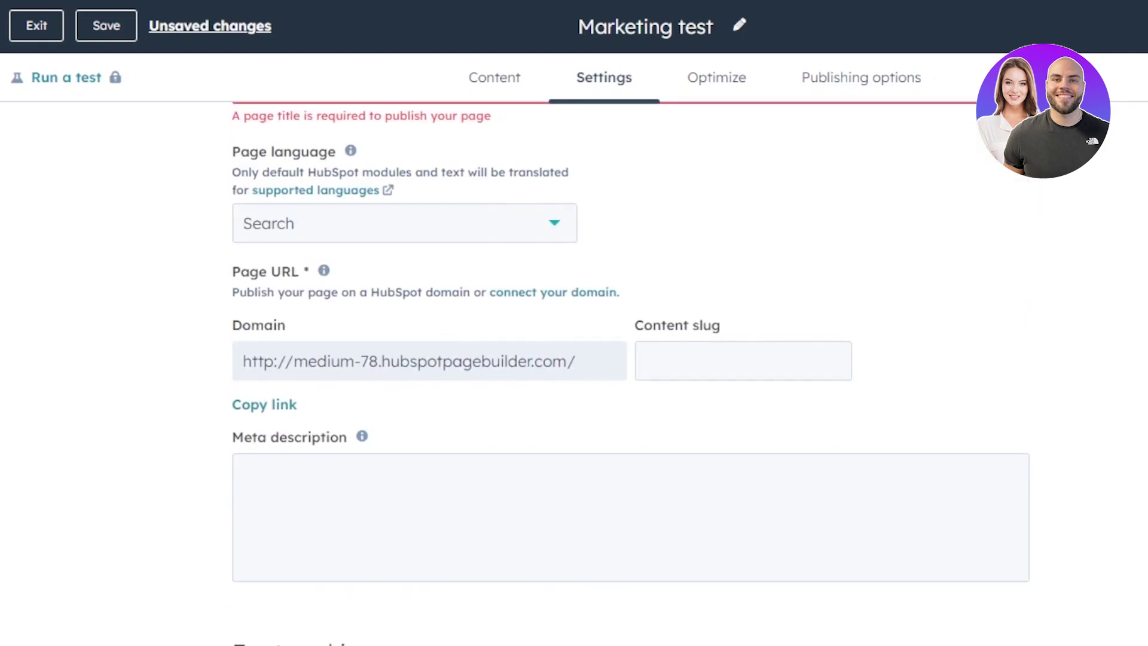
{"action": "scroll", "coordinate": [630, 377], "scroll_direction": "down", "scroll_amount": 1}
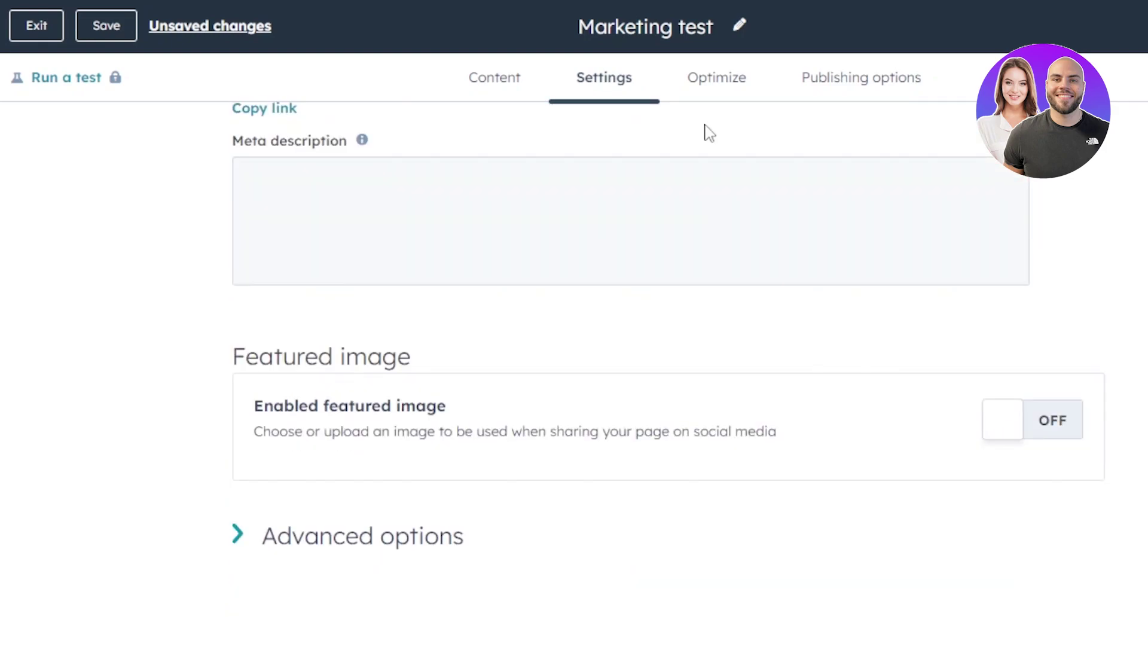
Look at the page's optimization recommendations and its publishing options
{"action": "left_click", "coordinate": [704, 91]}
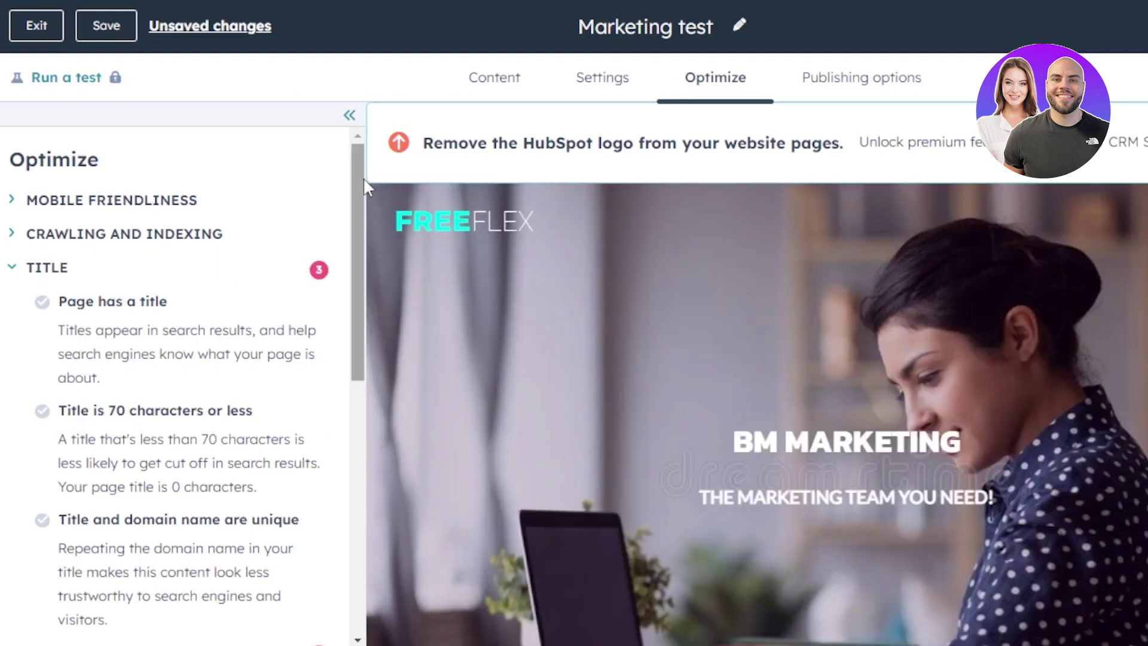
{"action": "left_click_drag", "start_coordinate": [363, 177], "coordinate": [385, 78]}
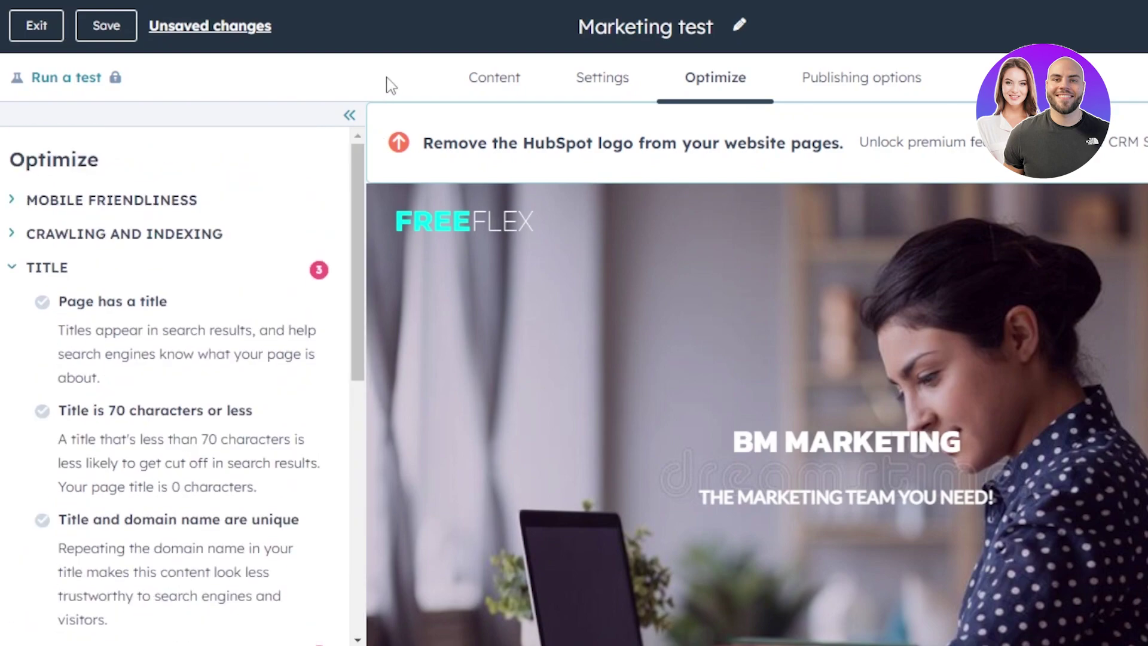
{"action": "left_click", "coordinate": [841, 87]}
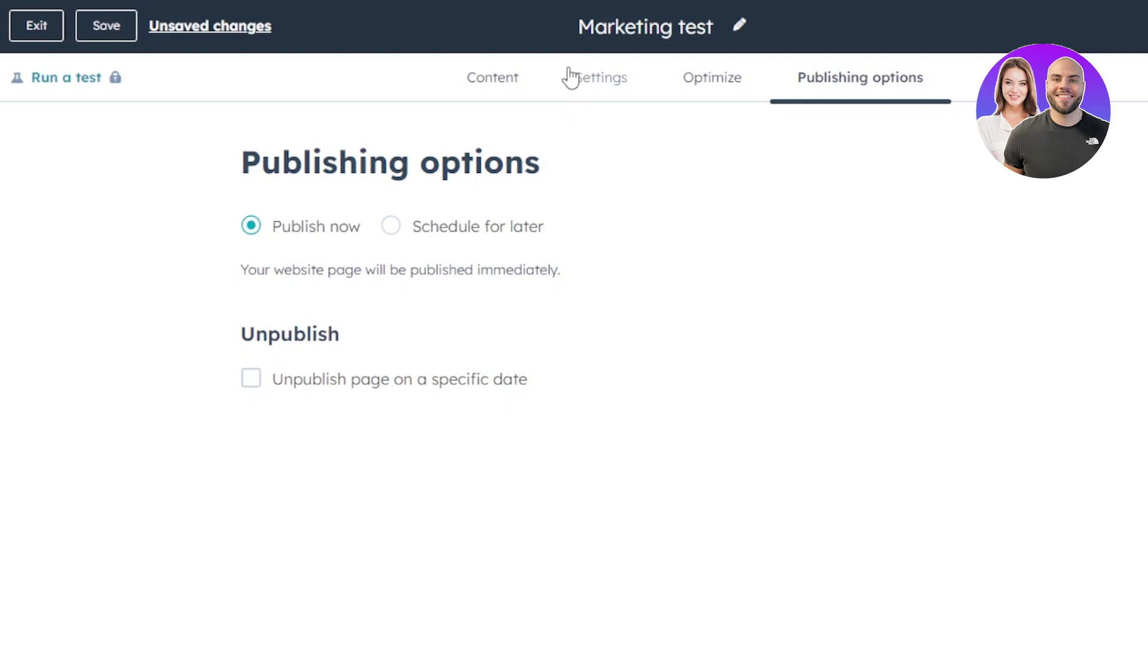
Return to the page content to review its module list and sections, and collapse the editing sidebar
{"action": "left_click", "coordinate": [504, 82]}
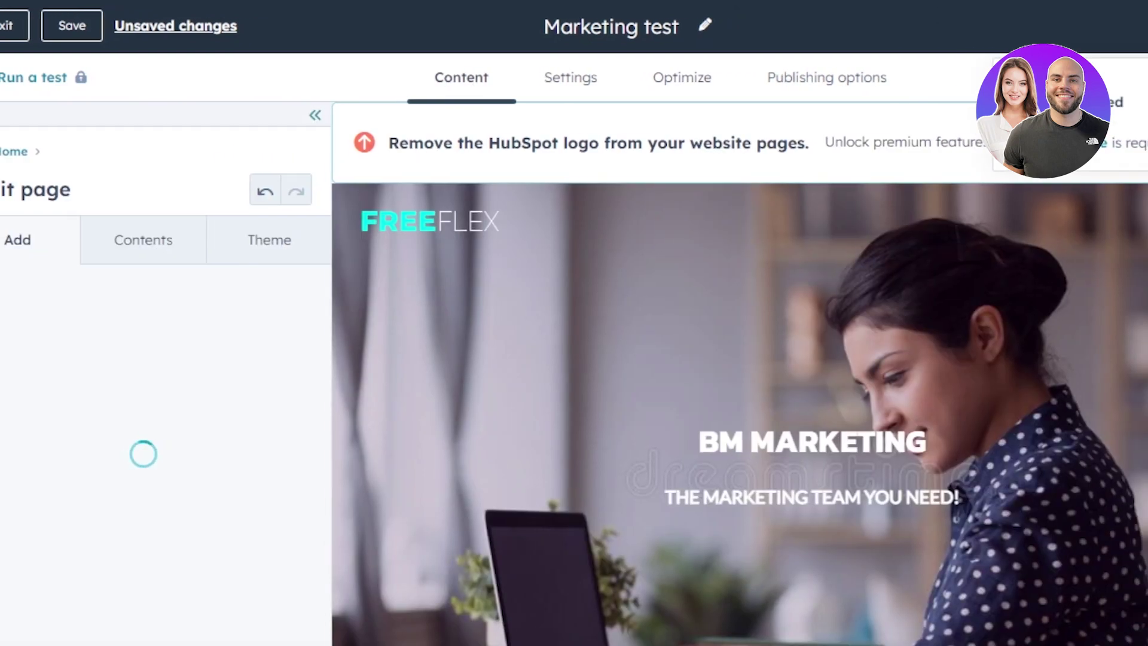
{"action": "mouse_move", "coordinate": [1147, 28]}
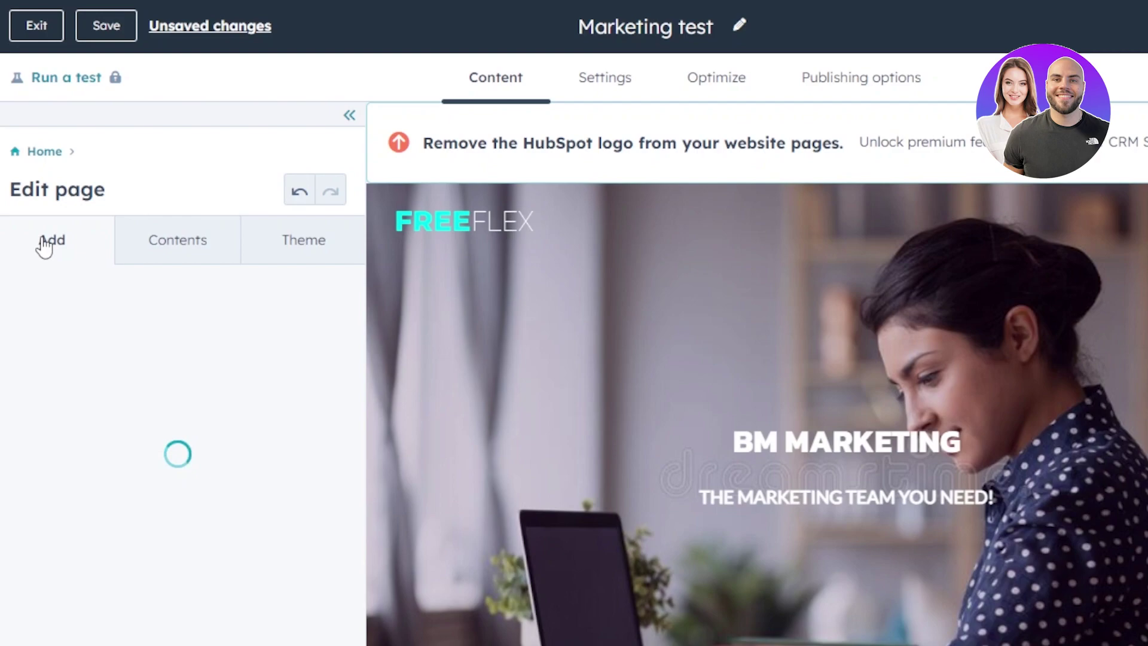
{"action": "left_click", "coordinate": [212, 232]}
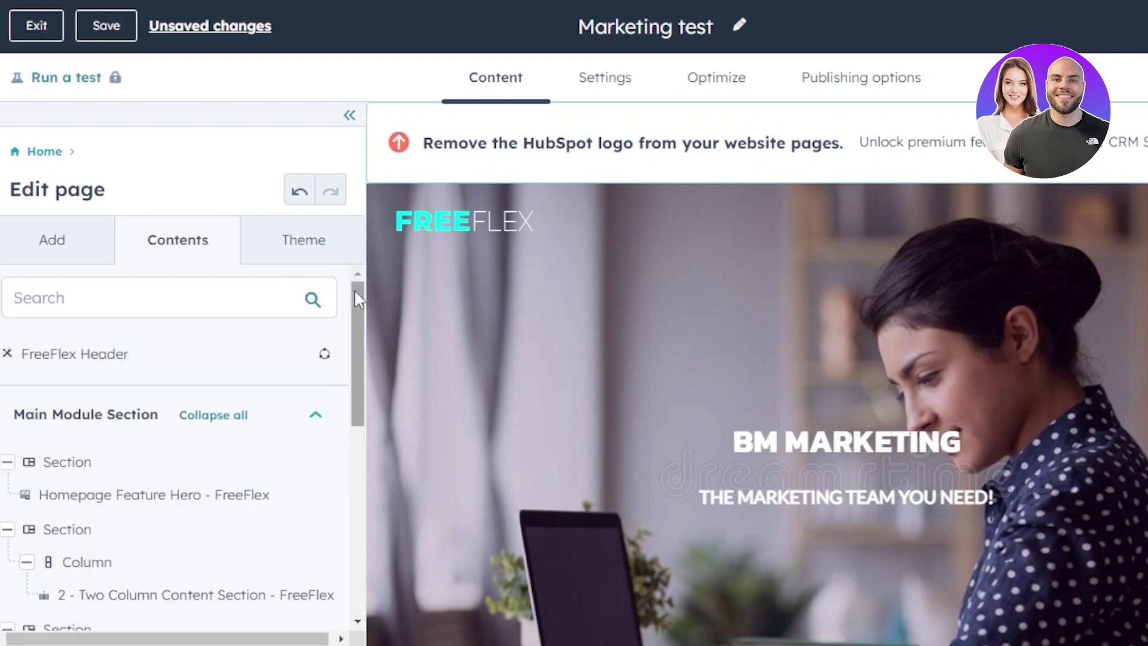
{"action": "mouse_move", "coordinate": [359, 304]}
{"action": "left_mouse_down"}
{"action": "mouse_move", "coordinate": [361, 591]}
{"action": "mouse_move", "coordinate": [355, 326]}
{"action": "left_mouse_up"}
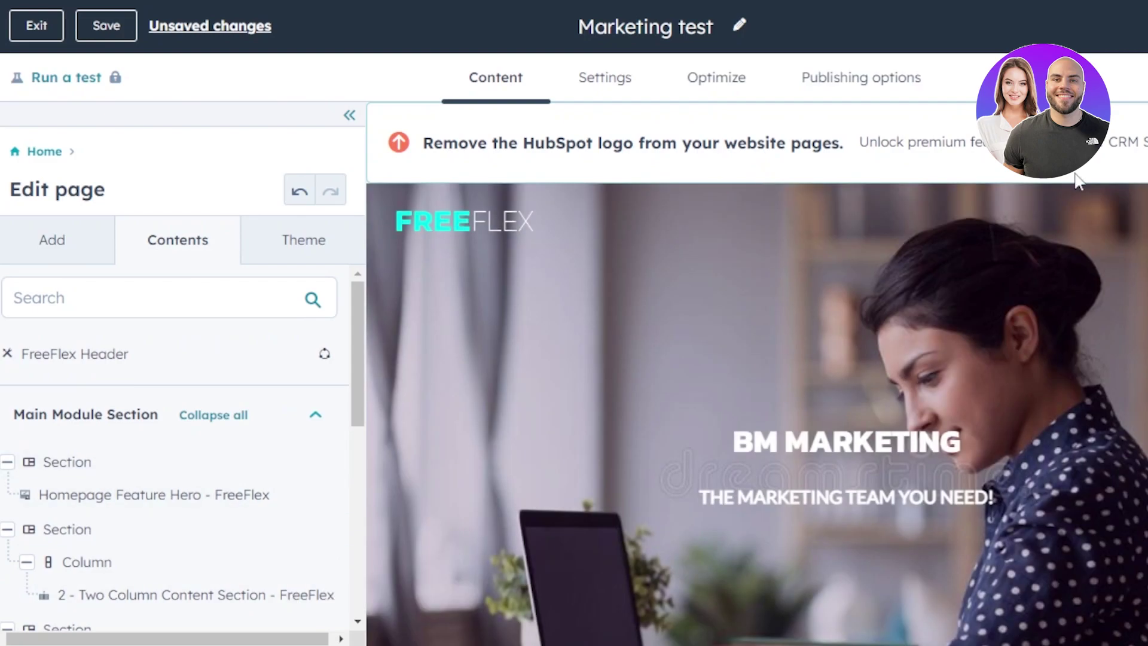
{"action": "scroll", "coordinate": [757, 414], "scroll_direction": "down", "scroll_amount": 10}
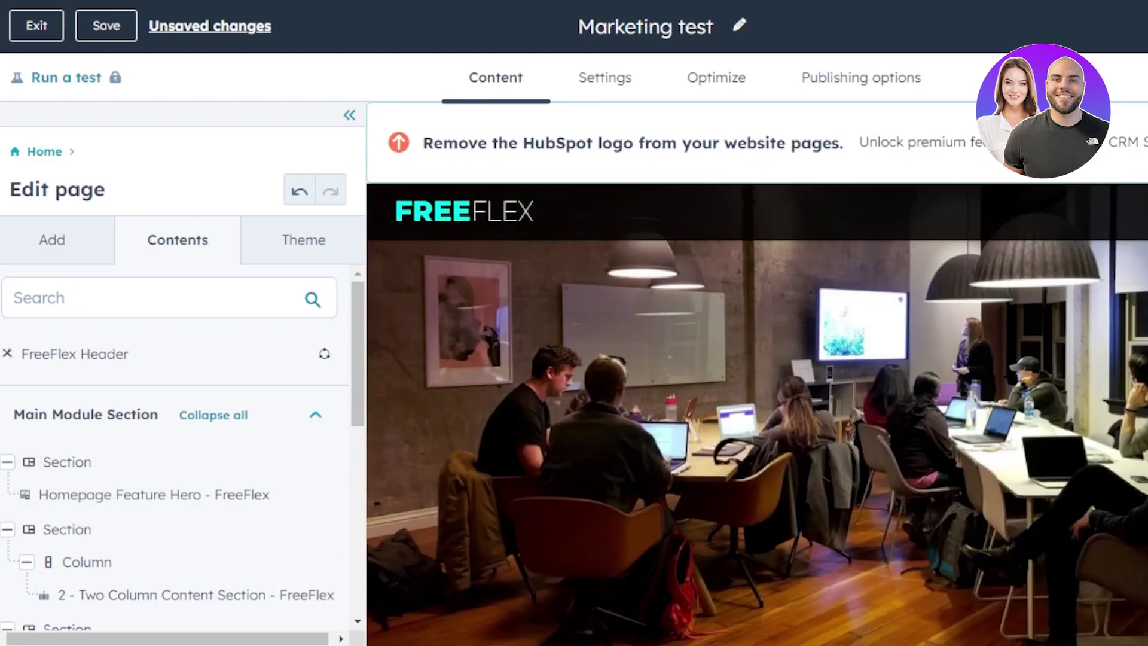
{"action": "scroll", "coordinate": [1019, 307], "scroll_direction": "up", "scroll_amount": 10}
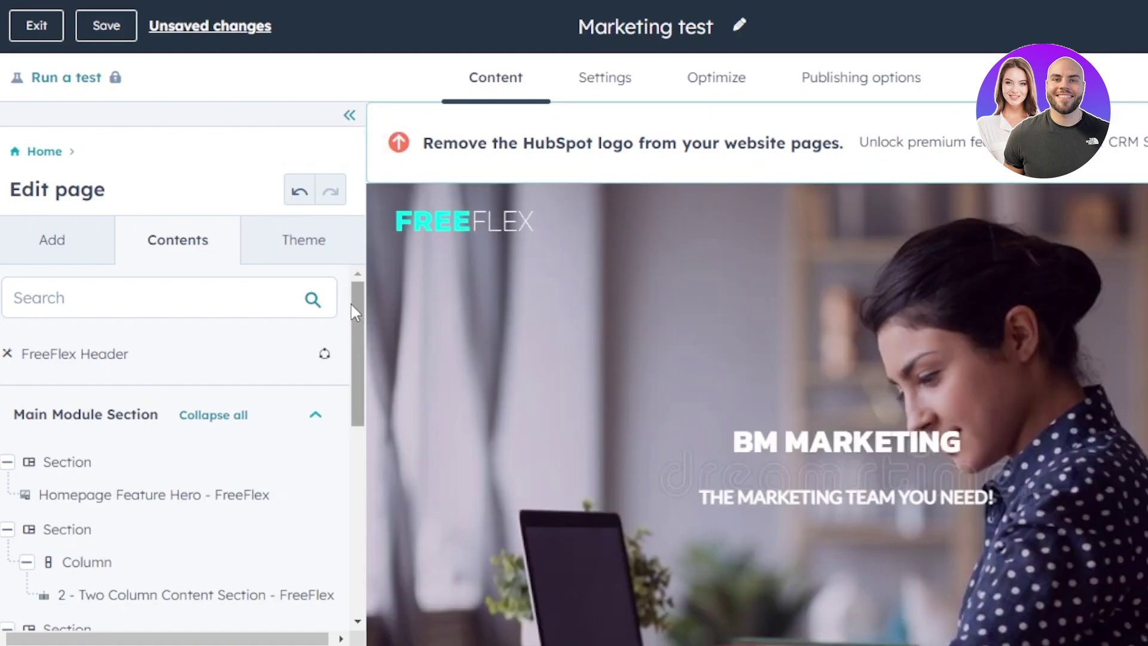
{"action": "mouse_move", "coordinate": [351, 305]}
{"action": "left_mouse_down"}
{"action": "mouse_move", "coordinate": [357, 504]}
{"action": "mouse_move", "coordinate": [362, 287]}
{"action": "left_mouse_up"}
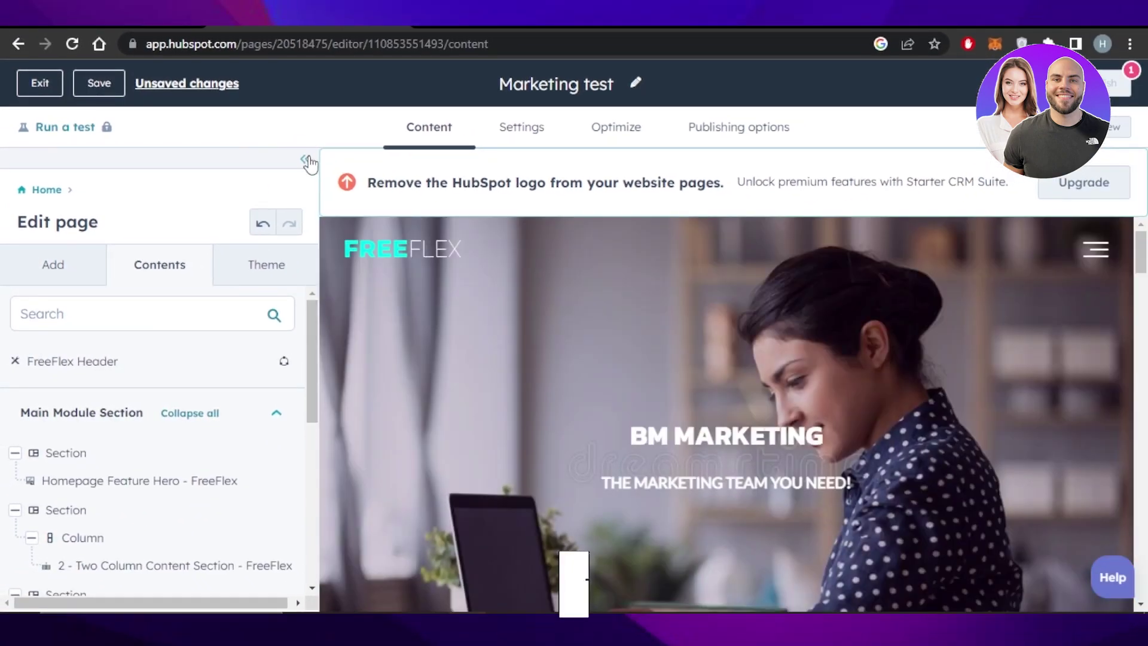
{"action": "left_click", "coordinate": [305, 160]}
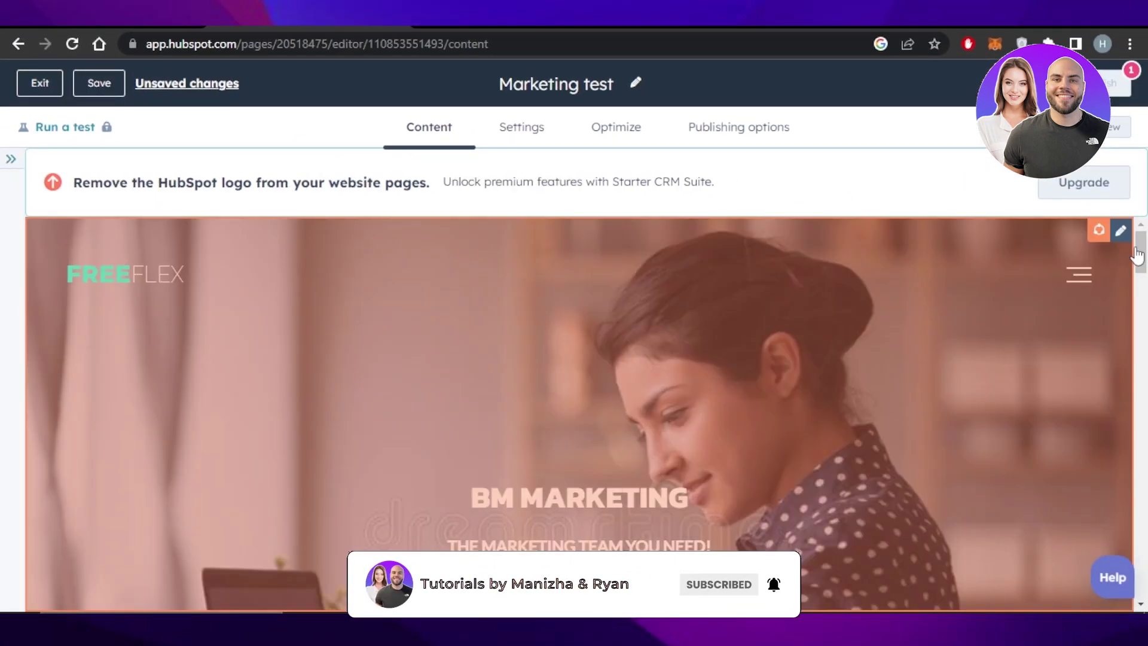